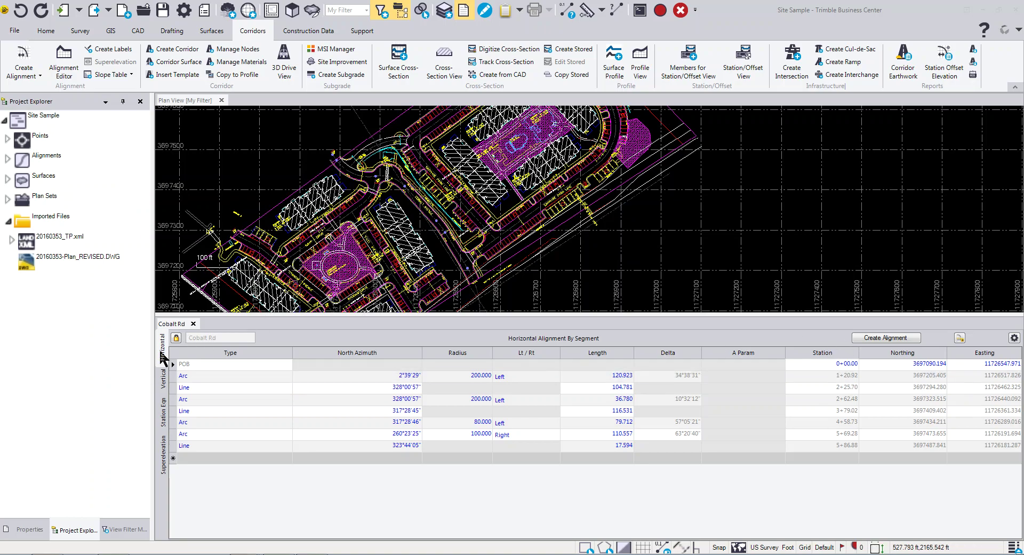
# Create the Cobalt Rd vertical alignment and select its POB elevation value 0.000 at 0+00.00
pyautogui.click(164, 382)
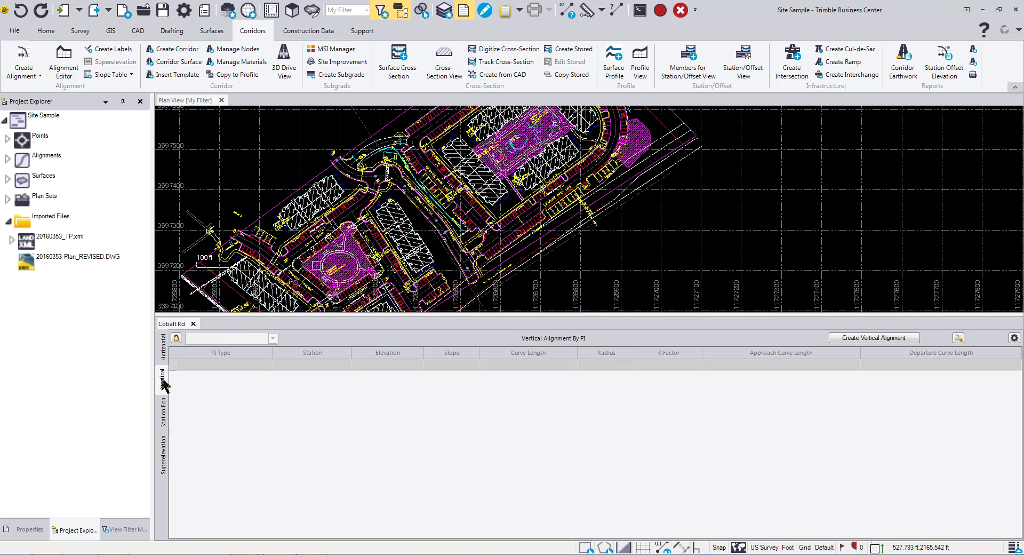
pyautogui.click(874, 337)
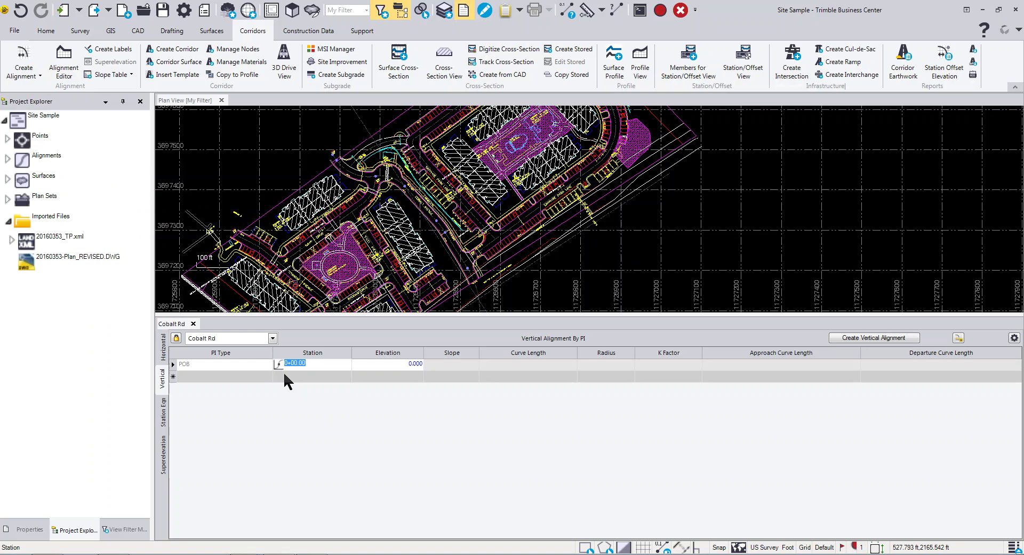
pyautogui.click(165, 352)
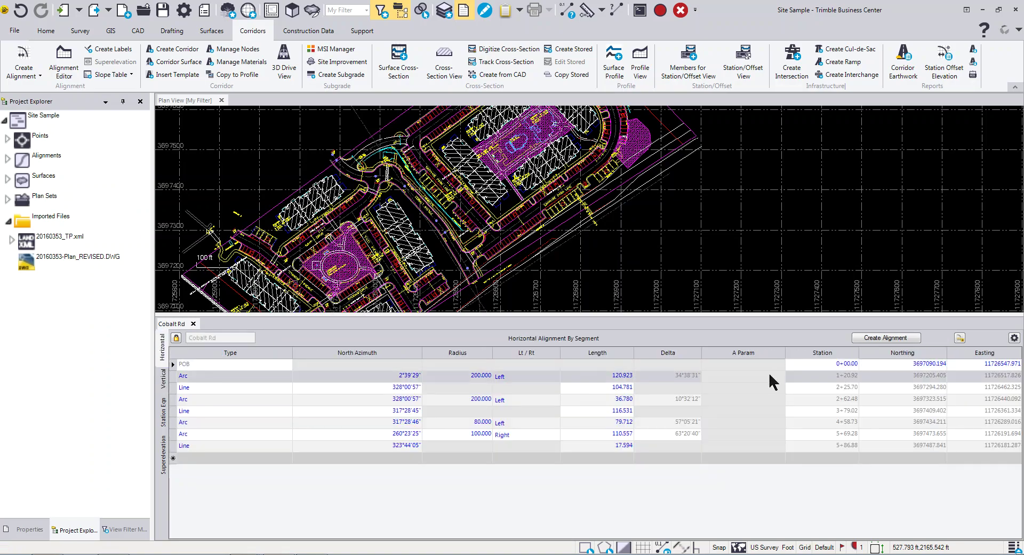
pyautogui.click(163, 378)
pyautogui.click(392, 362)
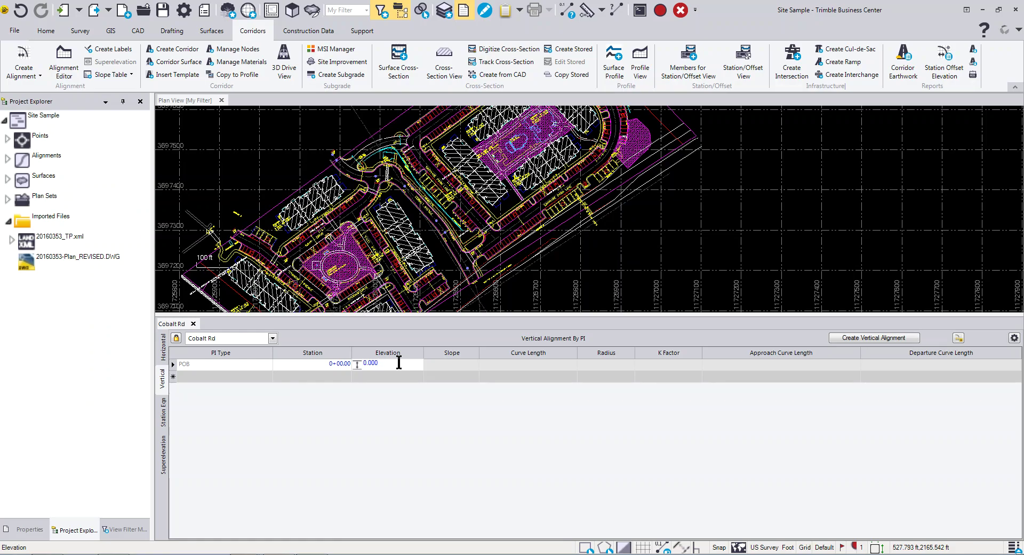
pyautogui.moveTo(399, 362); pyautogui.dragTo(334, 367)
# Move the Cobalt Rd alignment editor into the plan view's tab group and return to the plan
pyautogui.rightClick(181, 325)
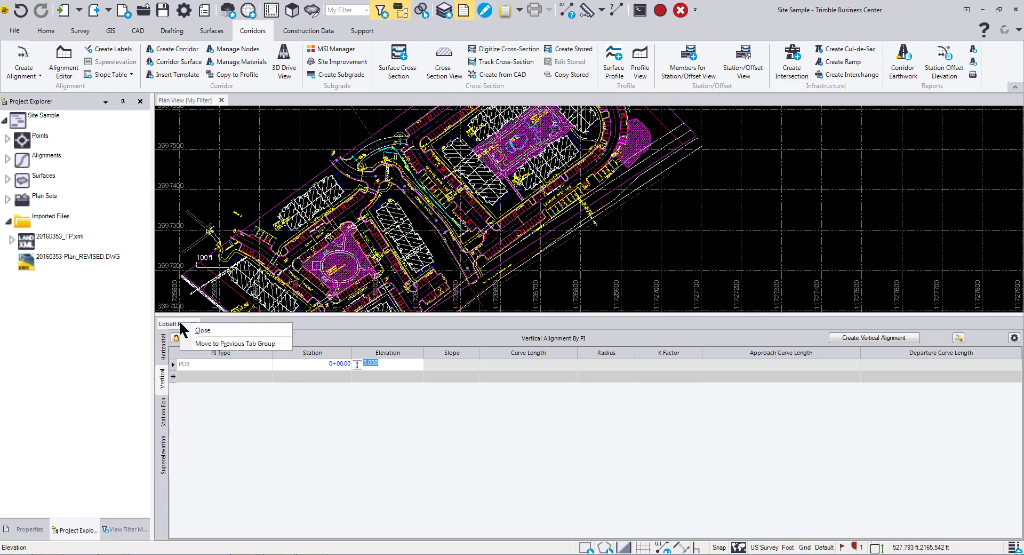
pyautogui.click(203, 344)
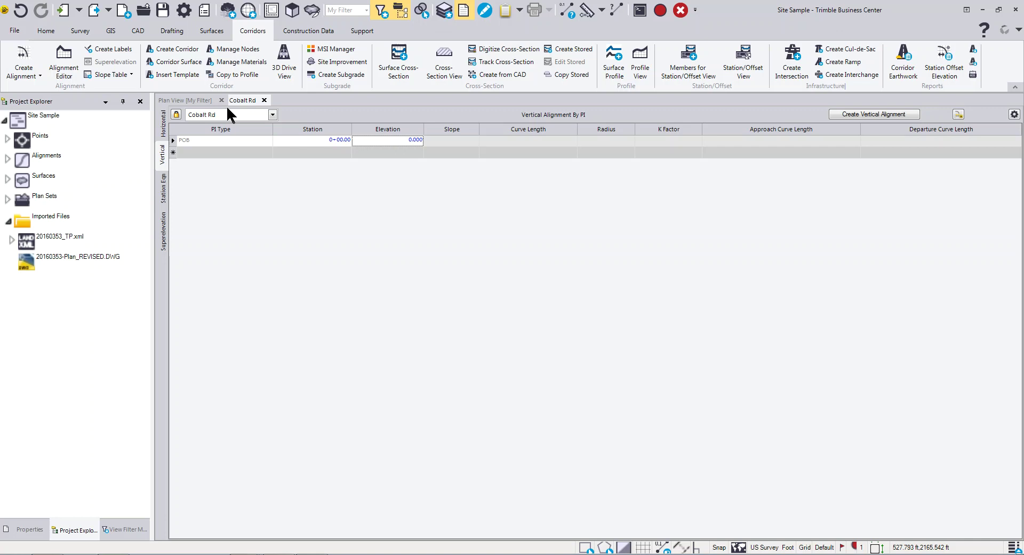
pyautogui.rightClick(254, 100)
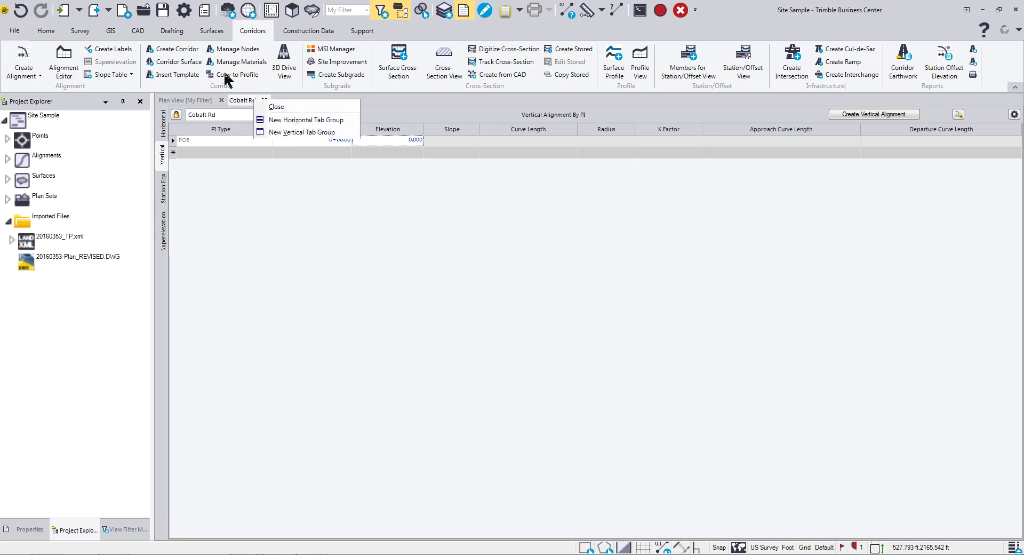
pyautogui.click(199, 104)
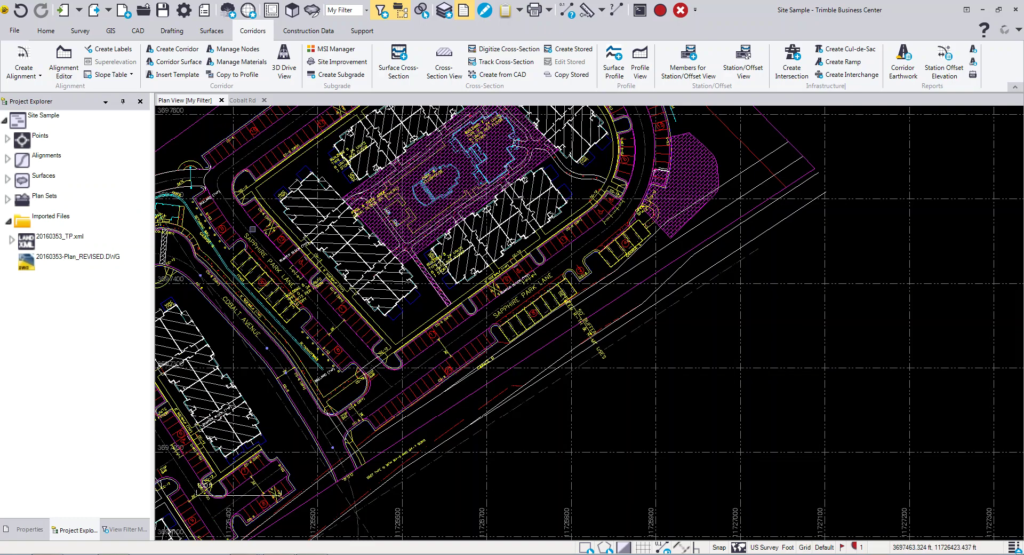
# Pan the plan and select Horizontal Alignment: Cobalt Rd from the overlapping centreline objects
pyautogui.moveTo(277, 259); pyautogui.dragTo(464, 259, button='middle')
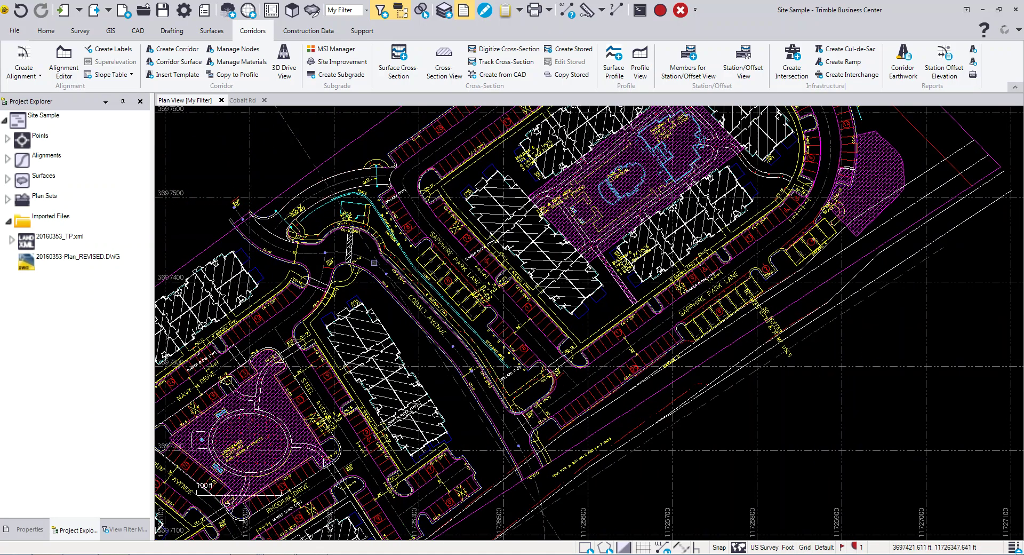
pyautogui.click(373, 261)
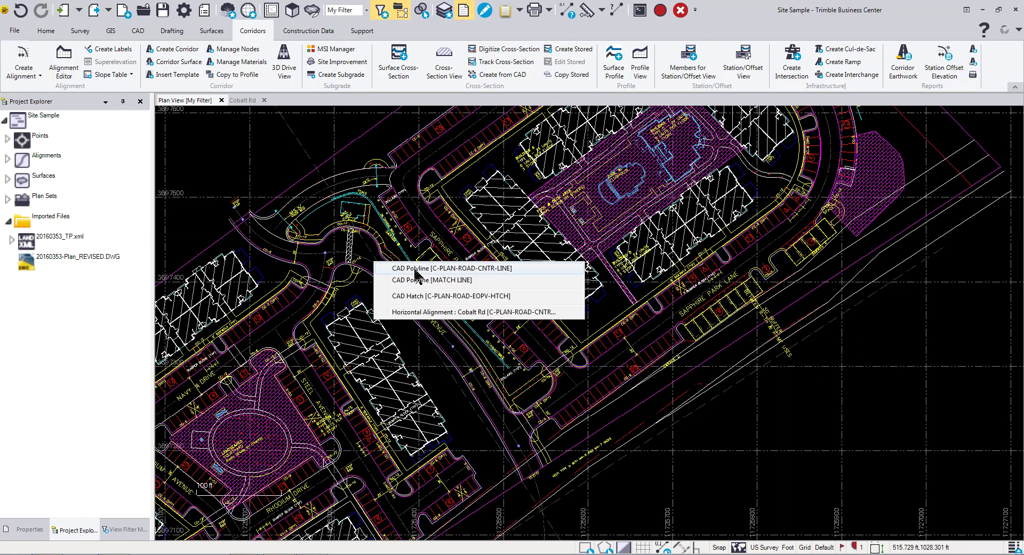
pyautogui.click(426, 312)
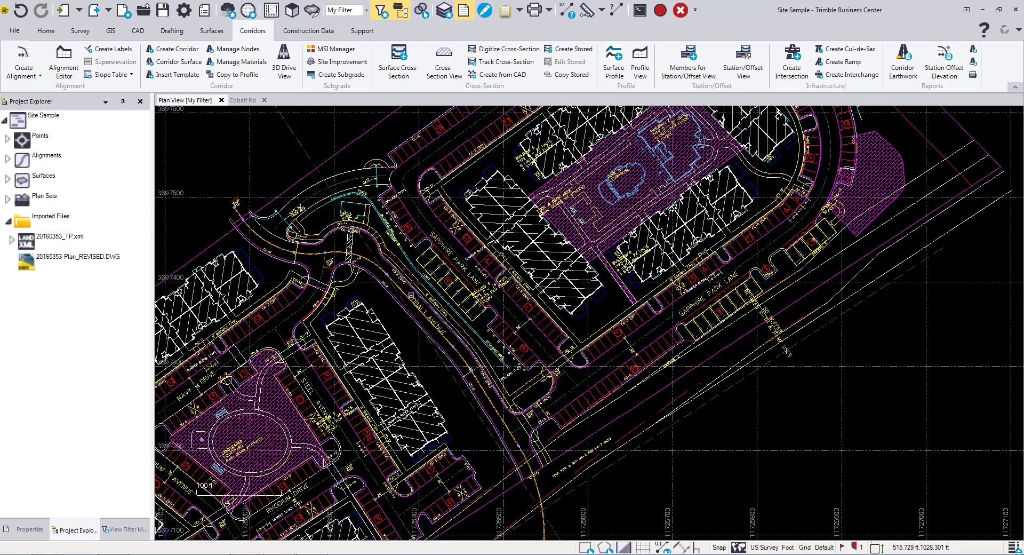
# Create a Cobalt Rd profile view and put the vertical alignment editor in a new vertical tab group
pyautogui.rightClick(340, 138)
pyautogui.click(365, 225)
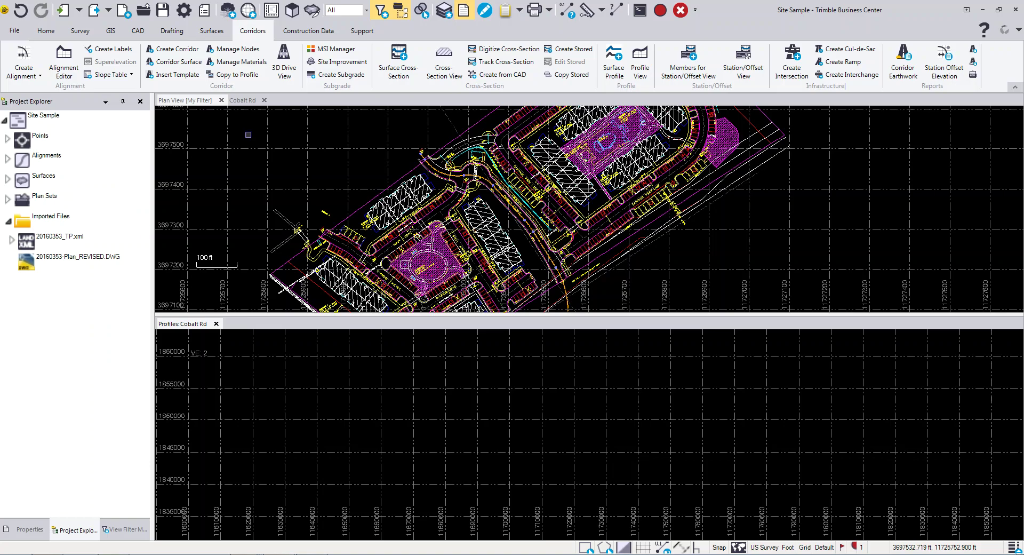
pyautogui.rightClick(253, 100)
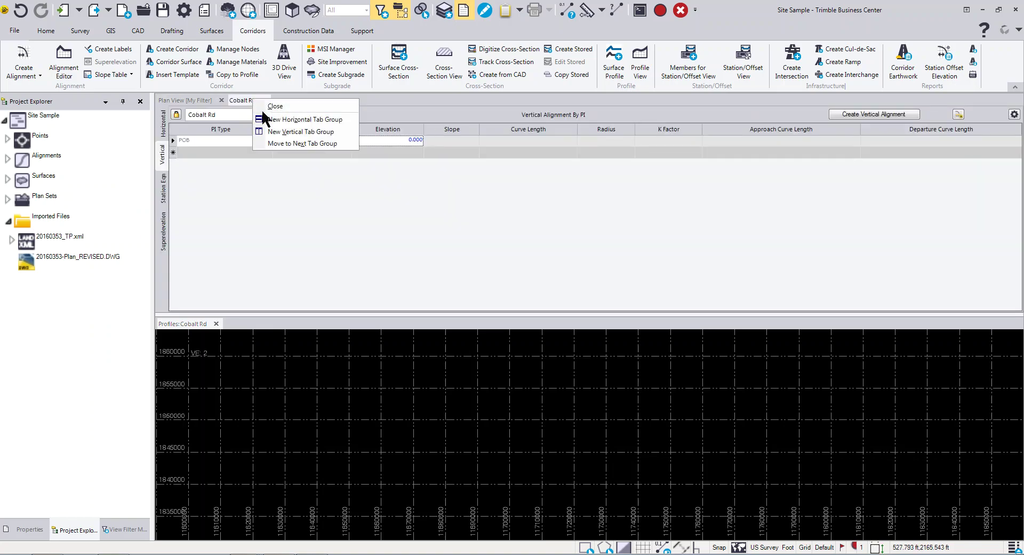
pyautogui.click(290, 131)
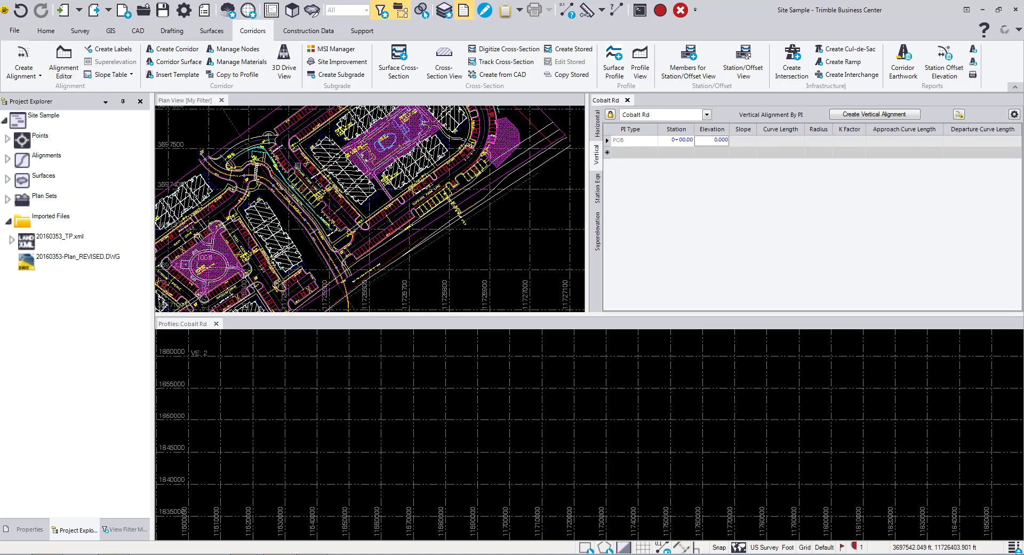
pyautogui.moveTo(288, 206); pyautogui.dragTo(347, 186, button='middle')
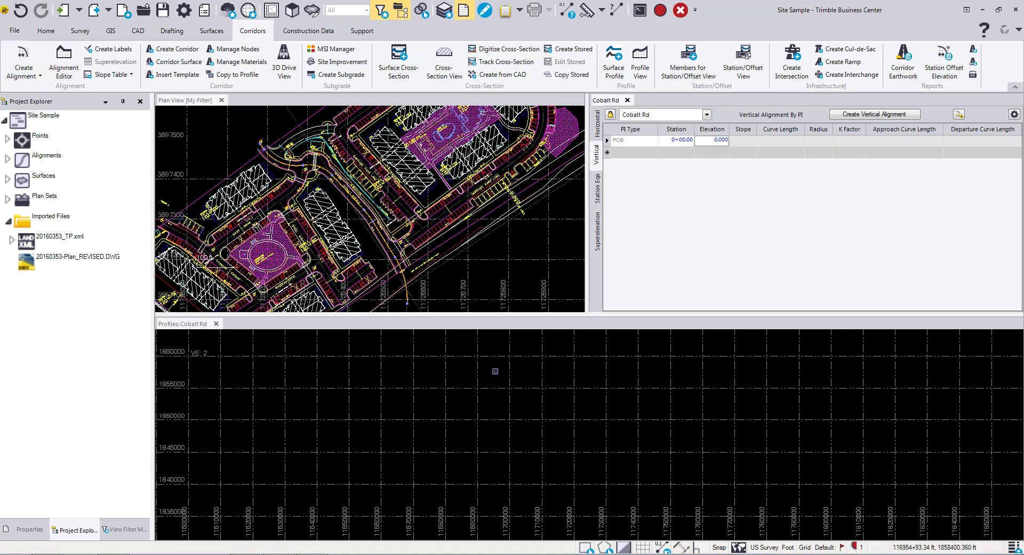
# Display both topo surfaces in the Cobalt Rd profile view
pyautogui.rightClick(507, 406)
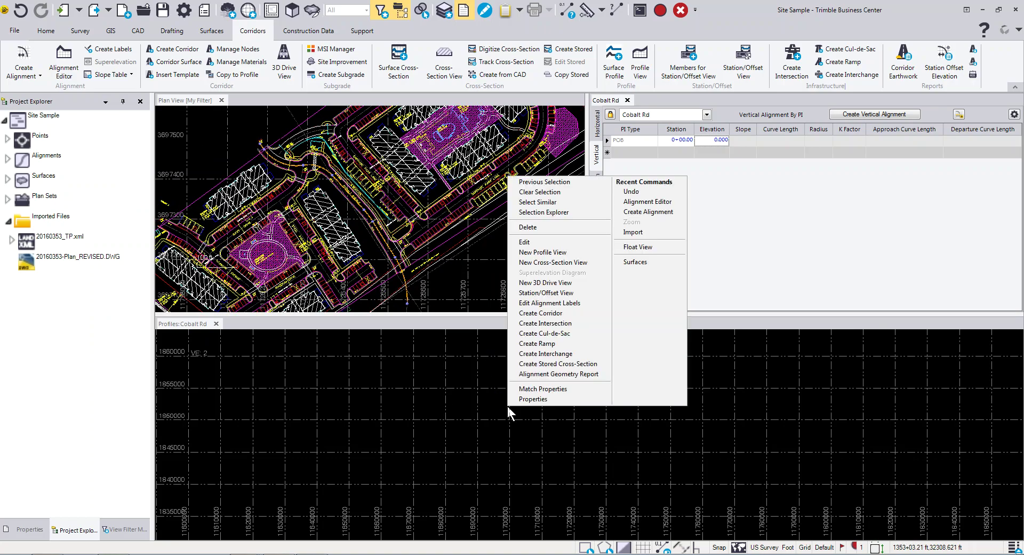
pyautogui.click(643, 262)
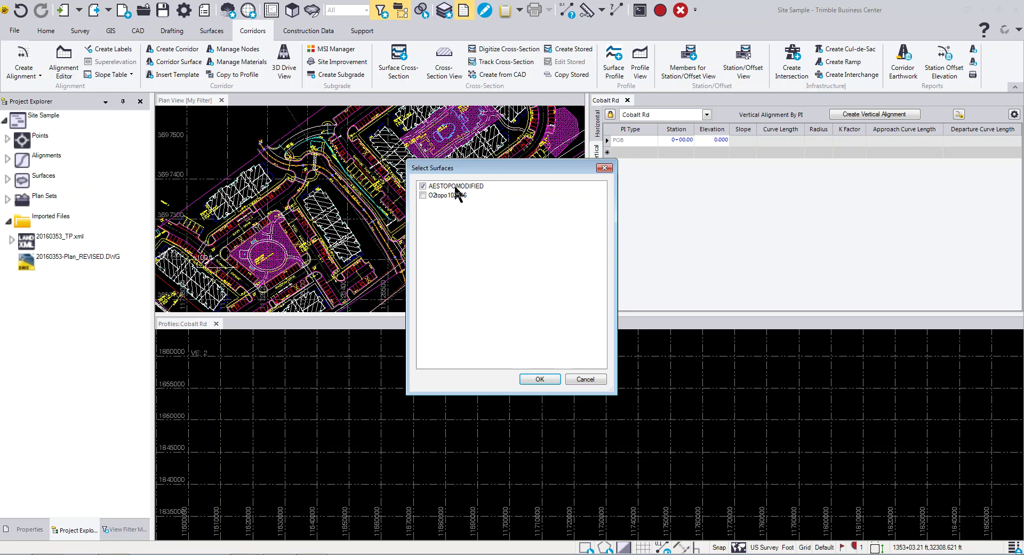
pyautogui.click(424, 196)
pyautogui.click(539, 379)
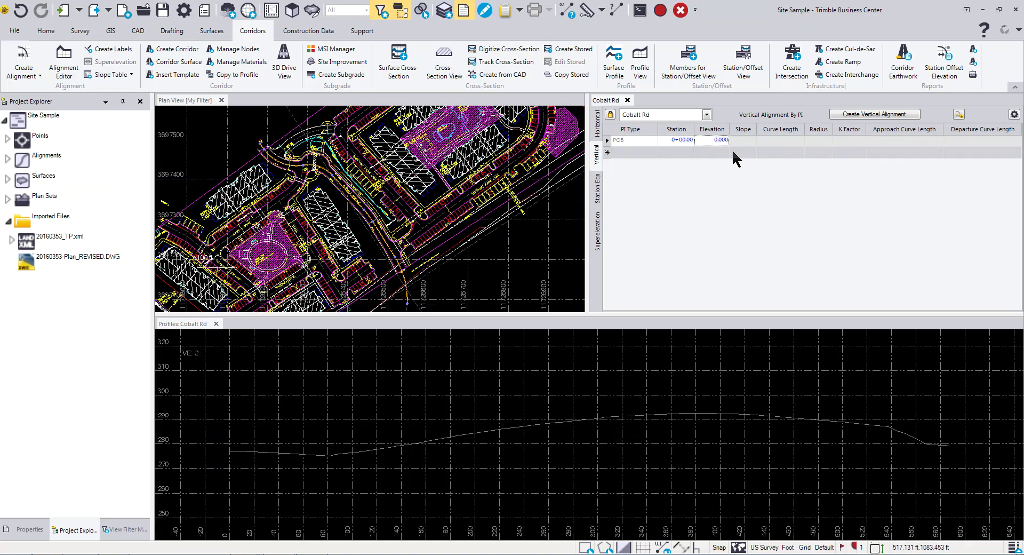
# Select the POB elevation cell in the vertical alignment table
pyautogui.click(713, 141)
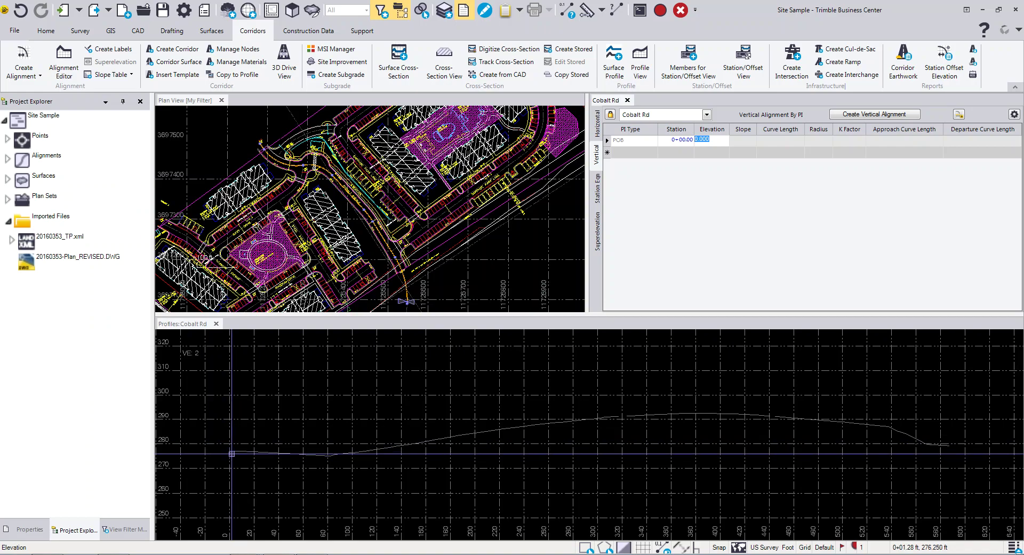
pyautogui.scroll(3, 231, 455)
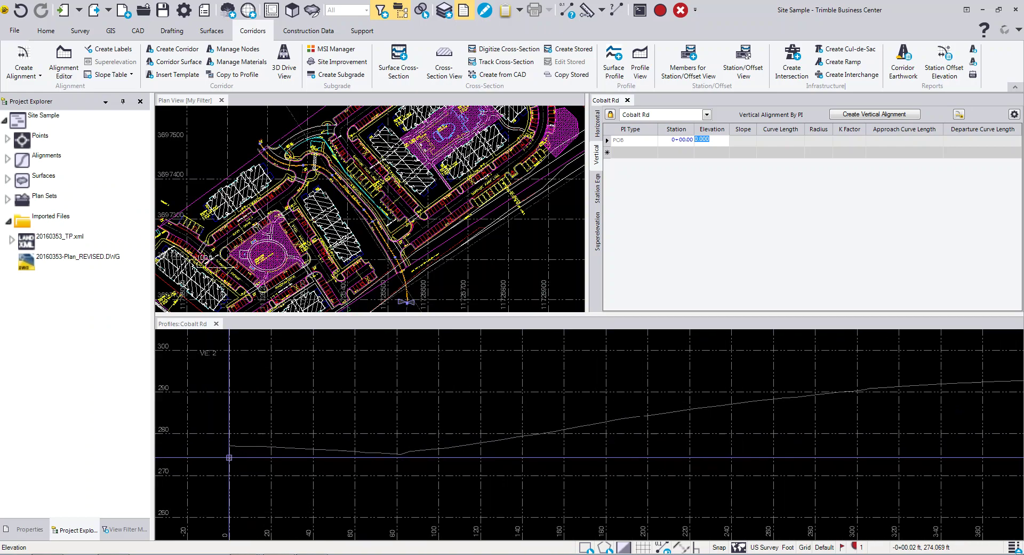
pyautogui.scroll(3, 229, 456)
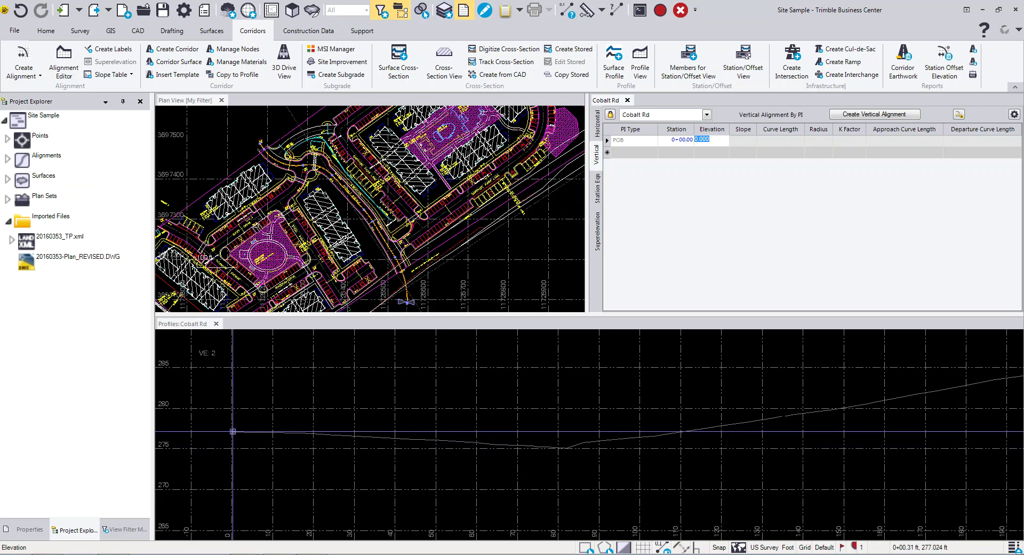
# Snap the POB elevation to the ground line's start point, giving 277.037
pyautogui.rightClick(259, 397)
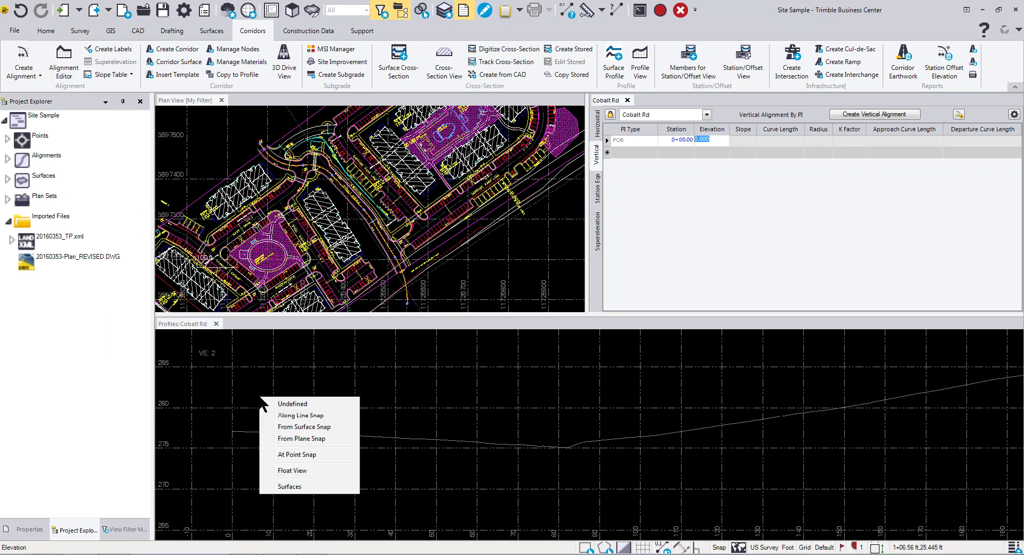
pyautogui.click(282, 454)
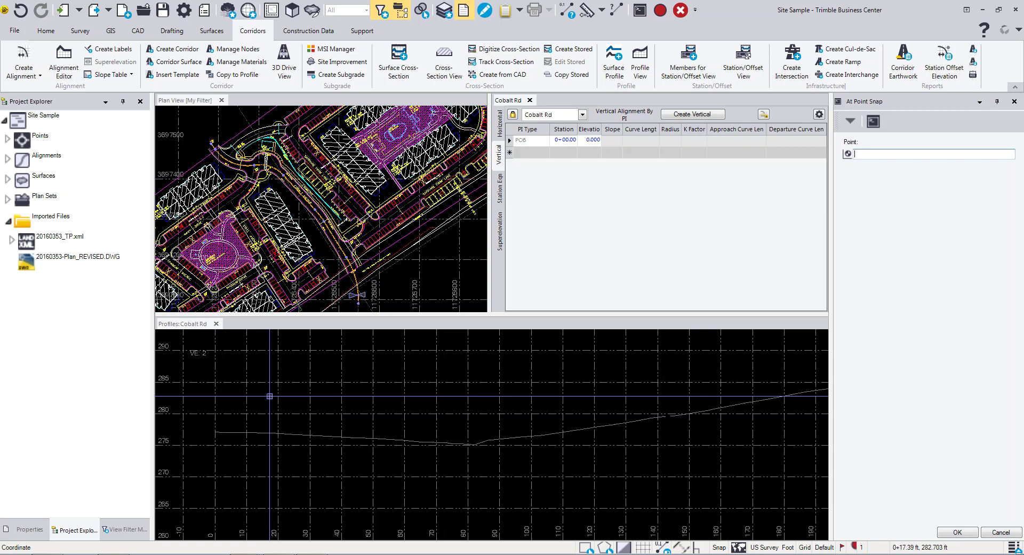
pyautogui.rightClick(290, 397)
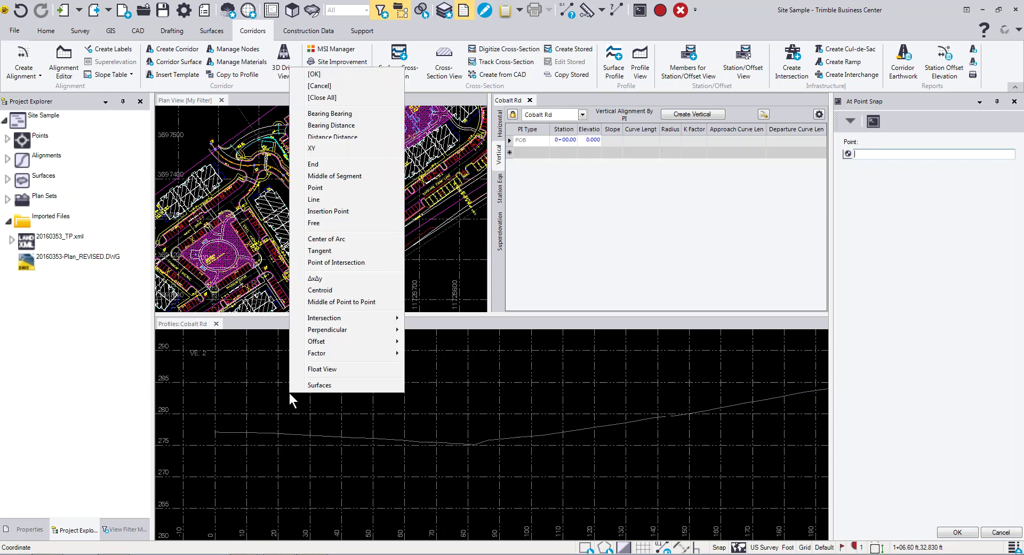
pyautogui.click(317, 164)
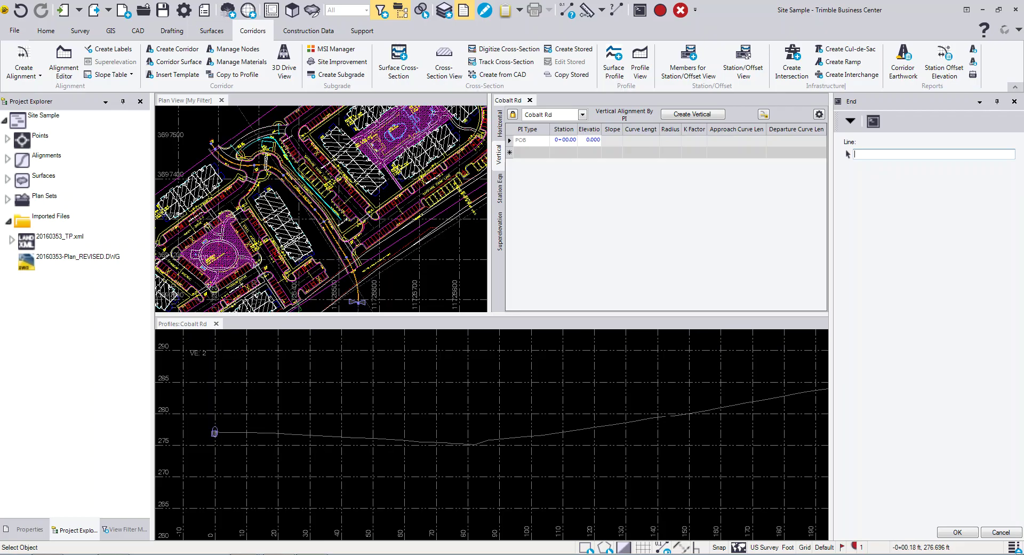
pyautogui.click(214, 432)
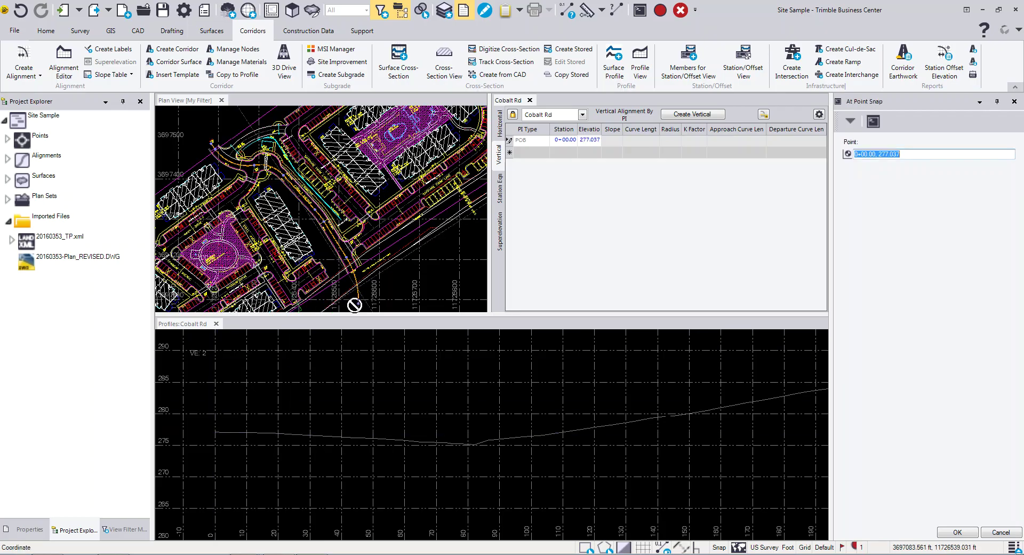
pyautogui.click(957, 532)
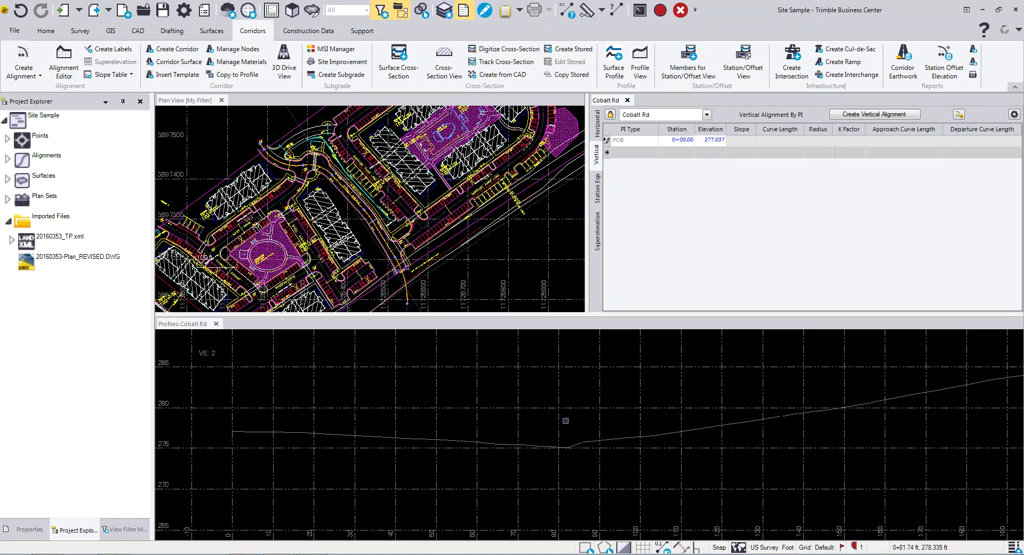
# Set the new PI row's type to Symmetrical Vertical and widen the alignment table
pyautogui.click(650, 160)
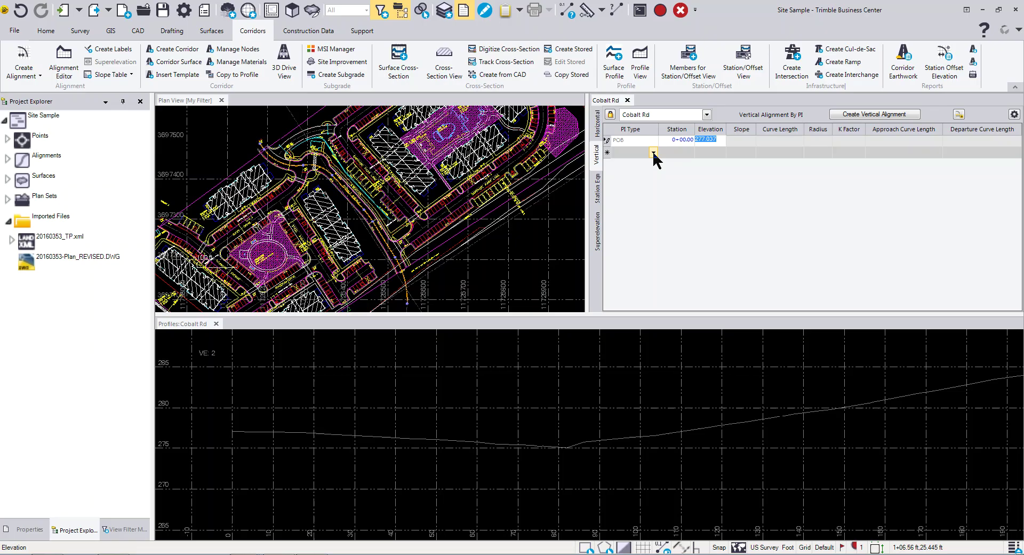
pyautogui.click(653, 154)
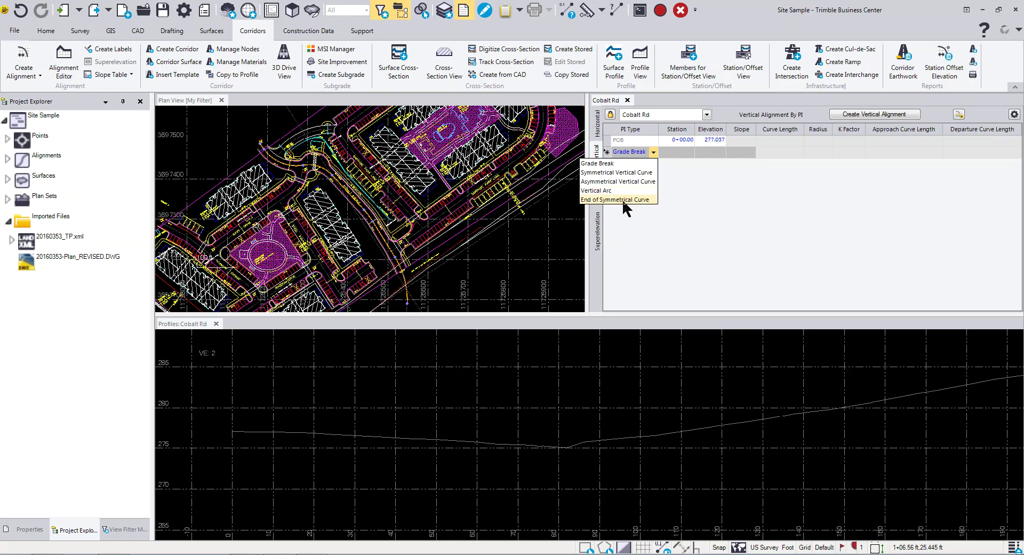
pyautogui.click(622, 171)
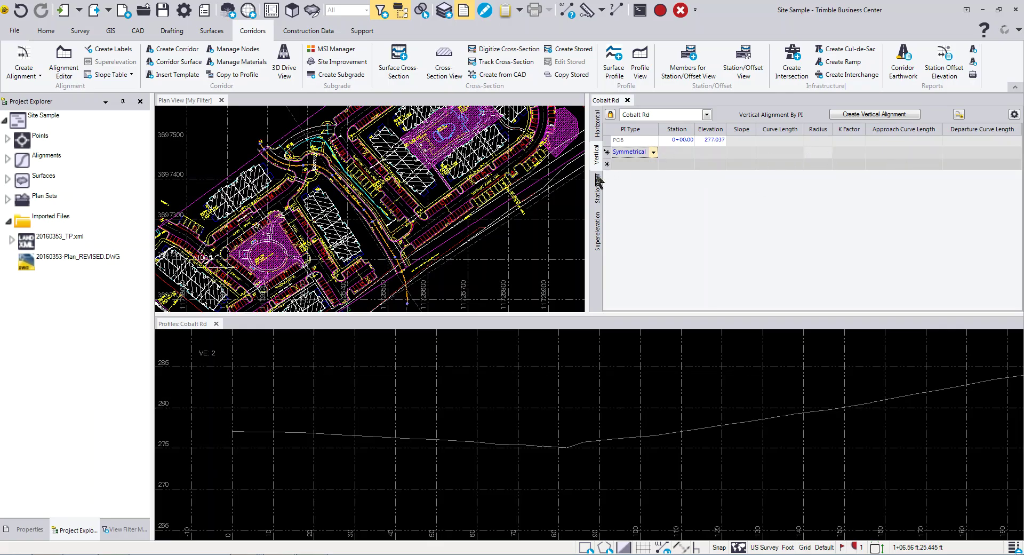
pyautogui.moveTo(586, 187); pyautogui.dragTo(489, 189)
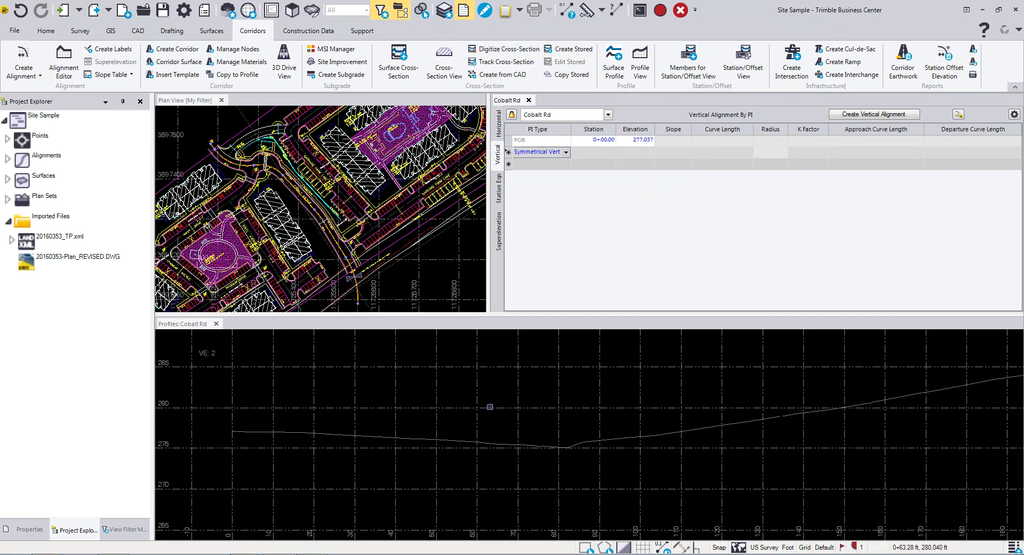
pyautogui.scroll(-3, 568, 448)
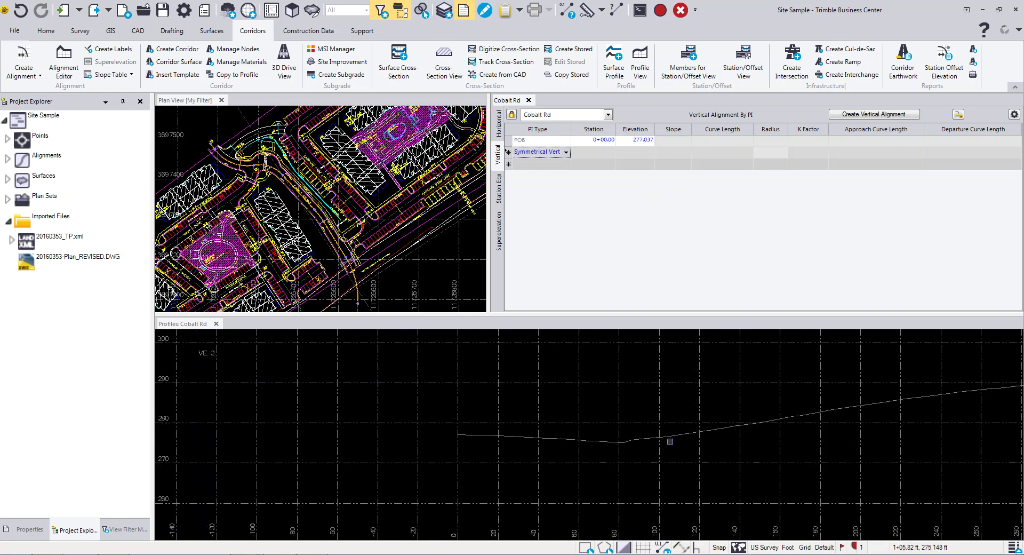
pyautogui.click(622, 153)
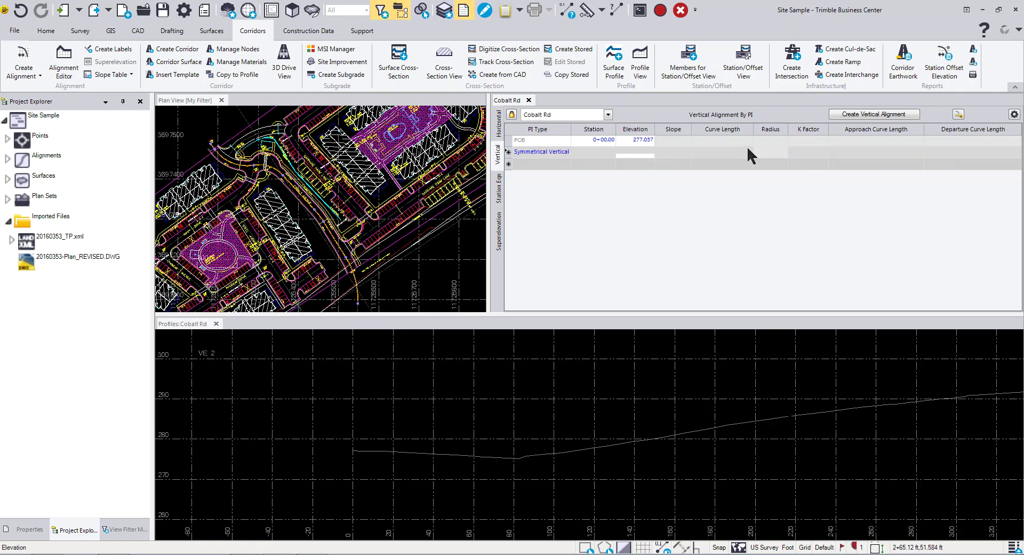
# Pick station 0+82.15 and elevation 275.082 in the profile and commit a 150 ft curve
pyautogui.click(603, 152)
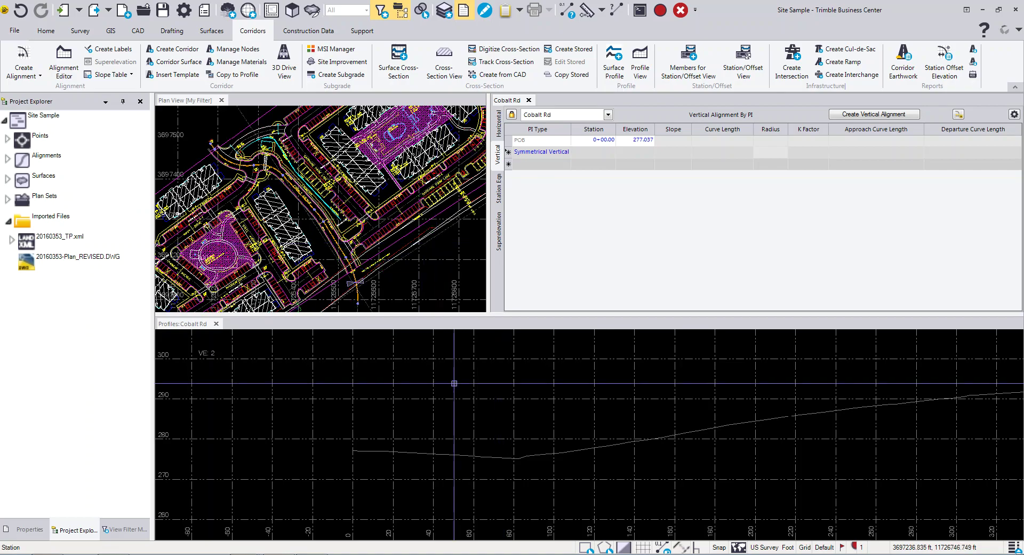
pyautogui.click(518, 458)
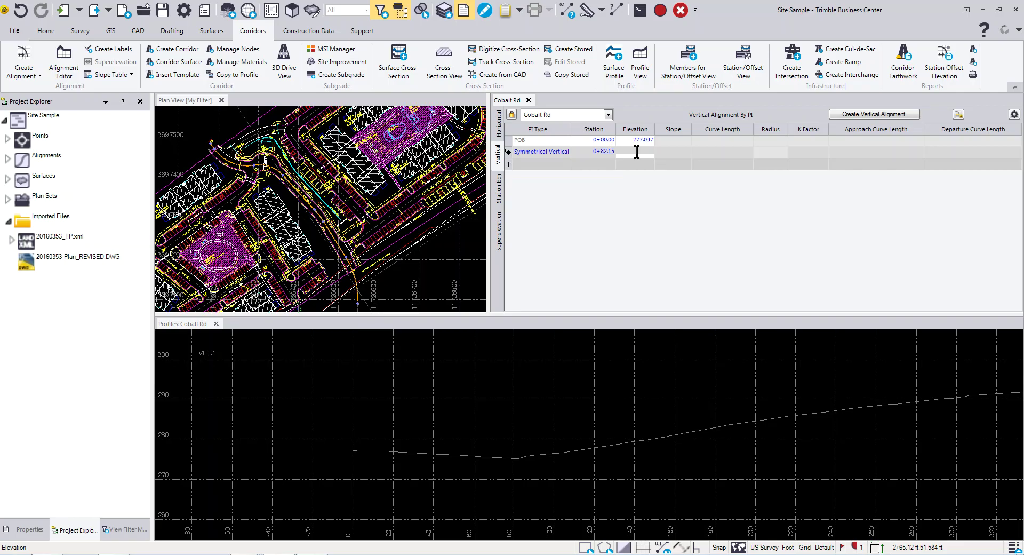
pyautogui.click(517, 459)
pyautogui.press('Return')
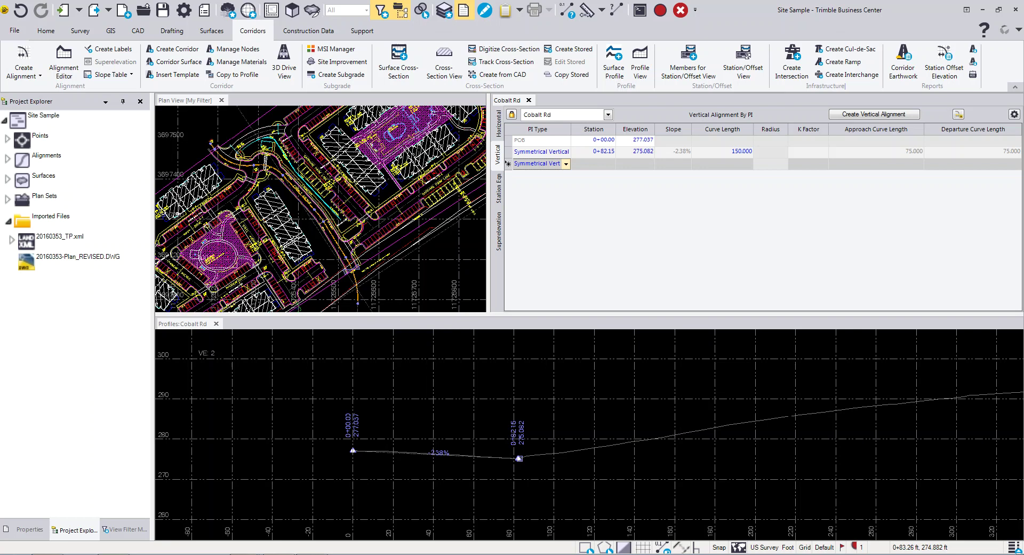
# Place a symmetrical vertical PI at 3+65.15, elevation 294.592, from the profile
pyautogui.scroll(-2, 519, 459)
pyautogui.moveTo(519, 461); pyautogui.dragTo(328, 469, button='middle')
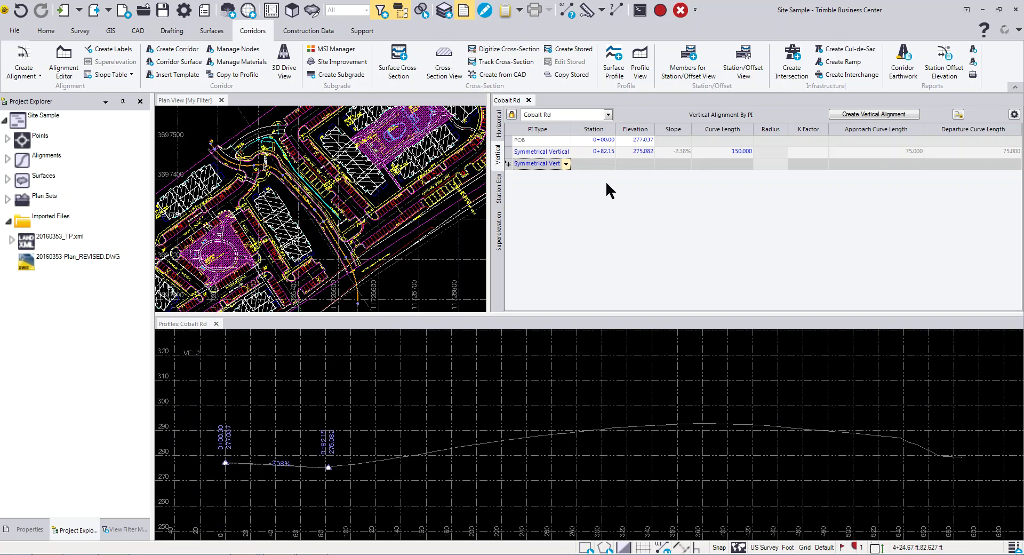
pyautogui.click(599, 163)
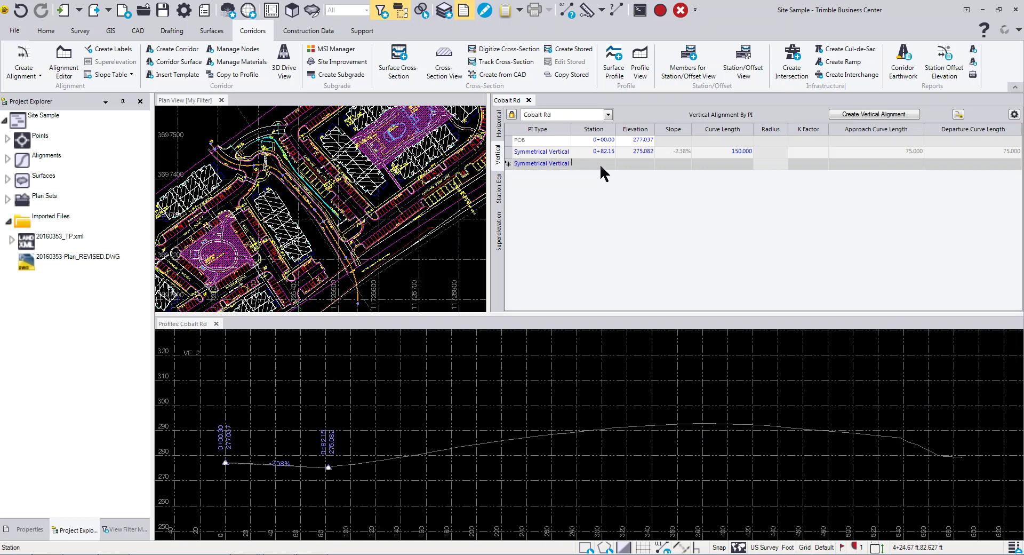
pyautogui.click(686, 418)
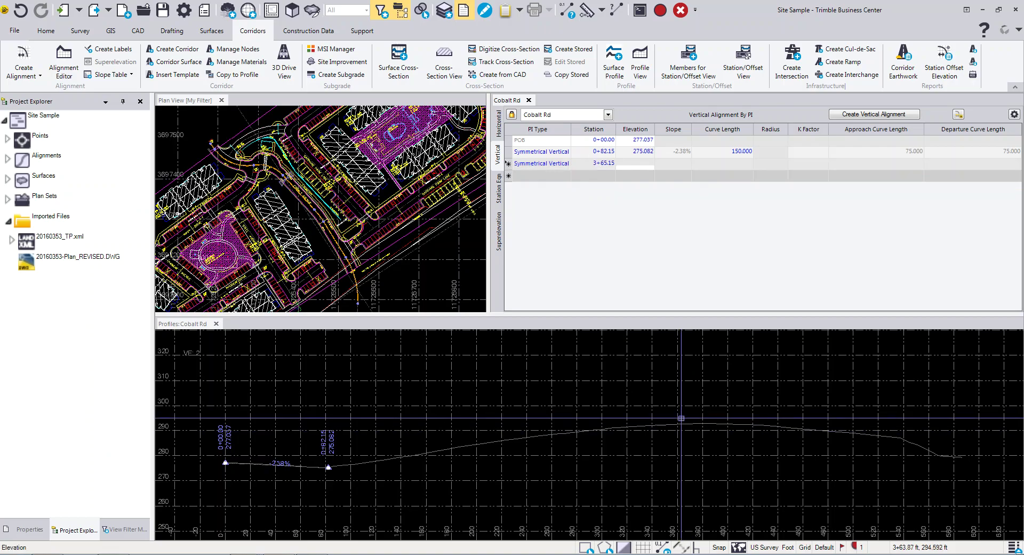
pyautogui.click(681, 418)
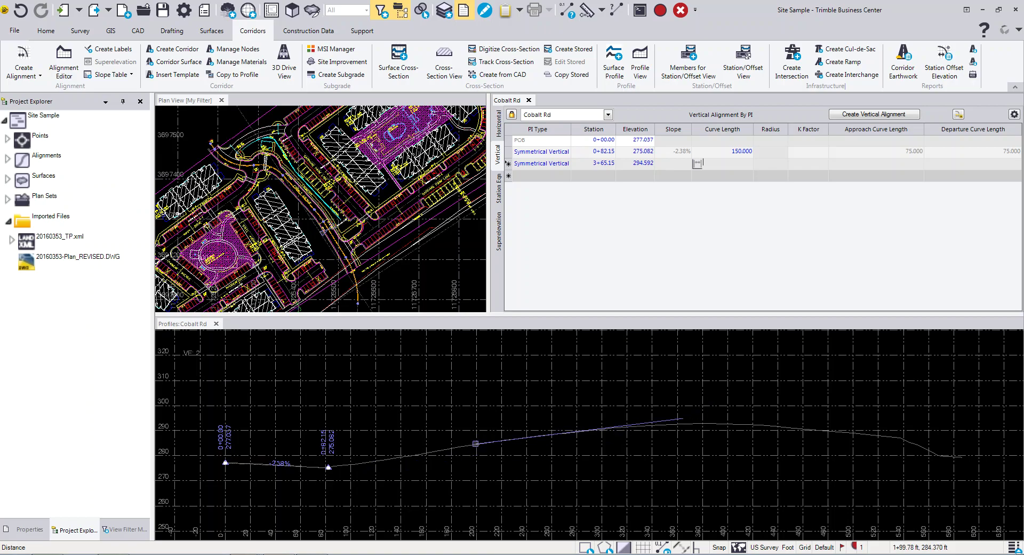
pyautogui.press('Return')
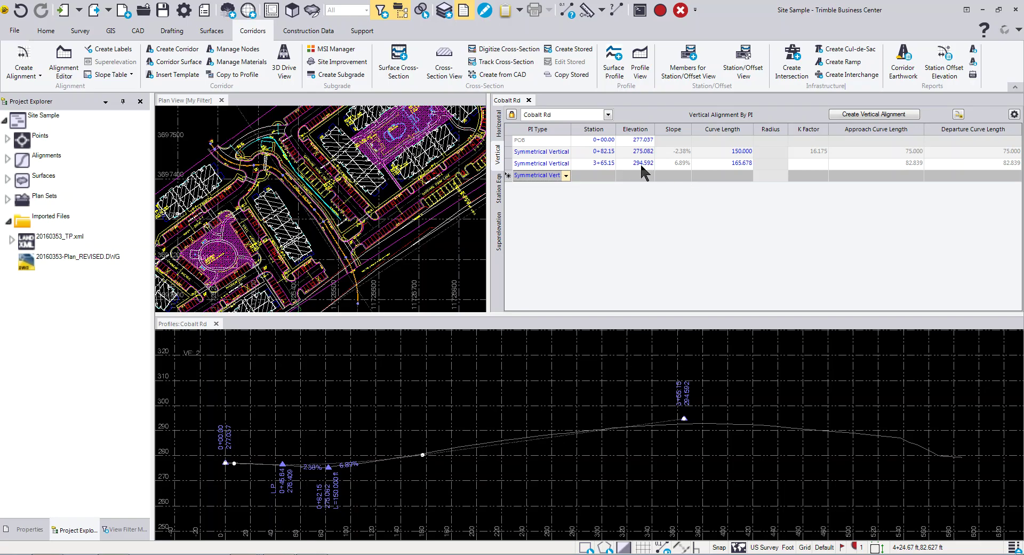
# Change that PI's curve length from 165.678 to 150
pyautogui.click(721, 165)
pyautogui.moveTo(738, 165); pyautogui.dragTo(695, 165)
pyautogui.click(726, 164)
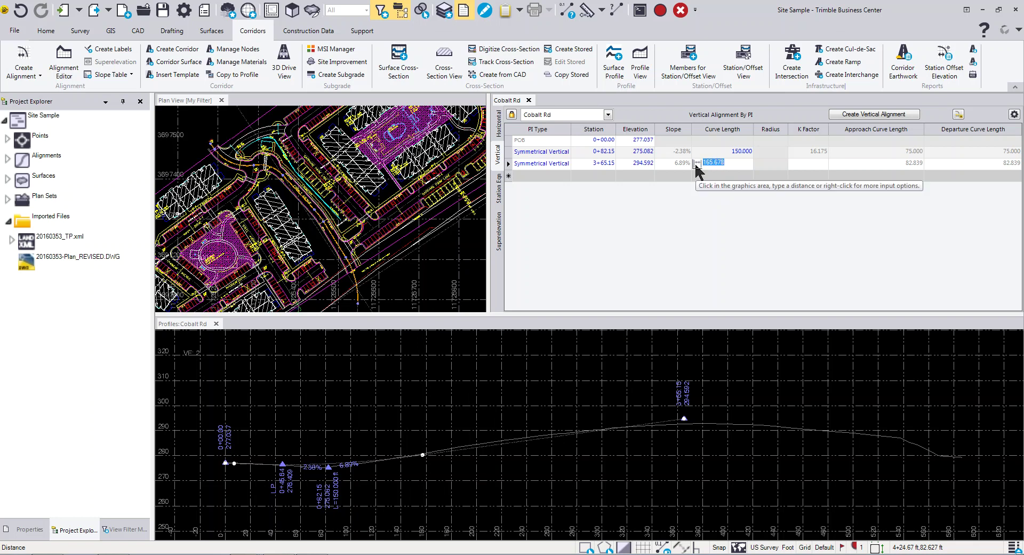
pyautogui.write('150')
pyautogui.press('Return')
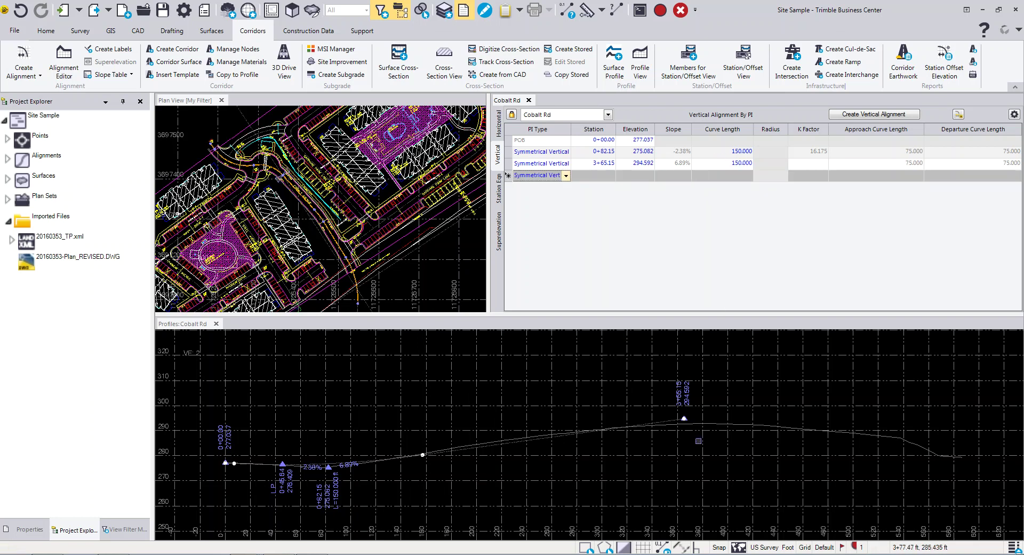
# Pick a Symmetrical Vertical PI at 5+38.57, elevation 287.034, with a 50 ft curve length
pyautogui.click(607, 175)
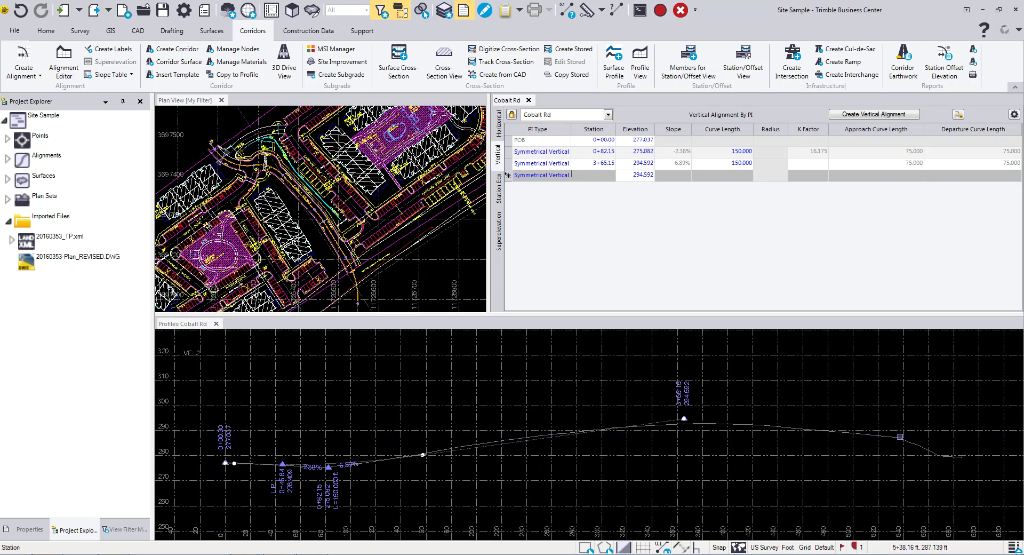
pyautogui.click(899, 436)
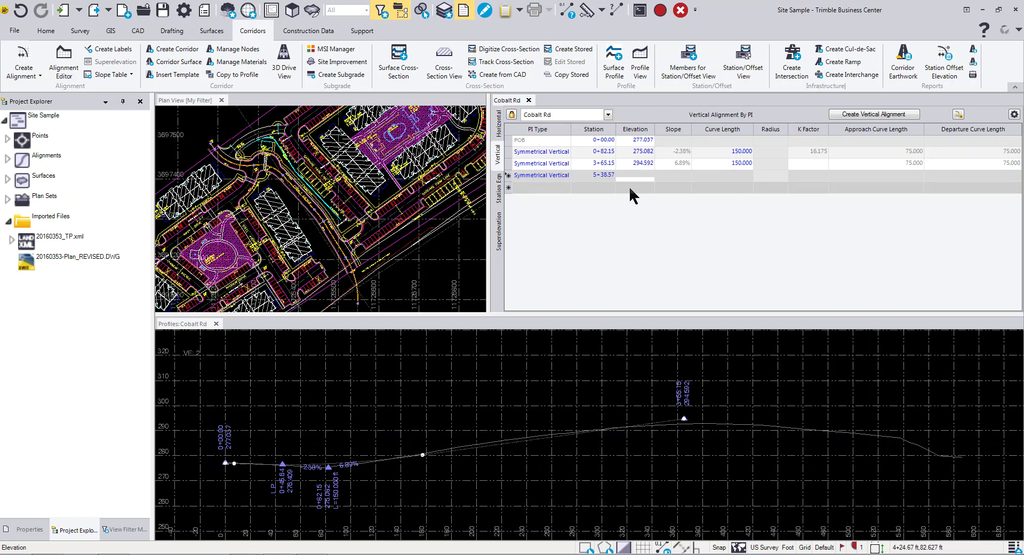
pyautogui.click(901, 434)
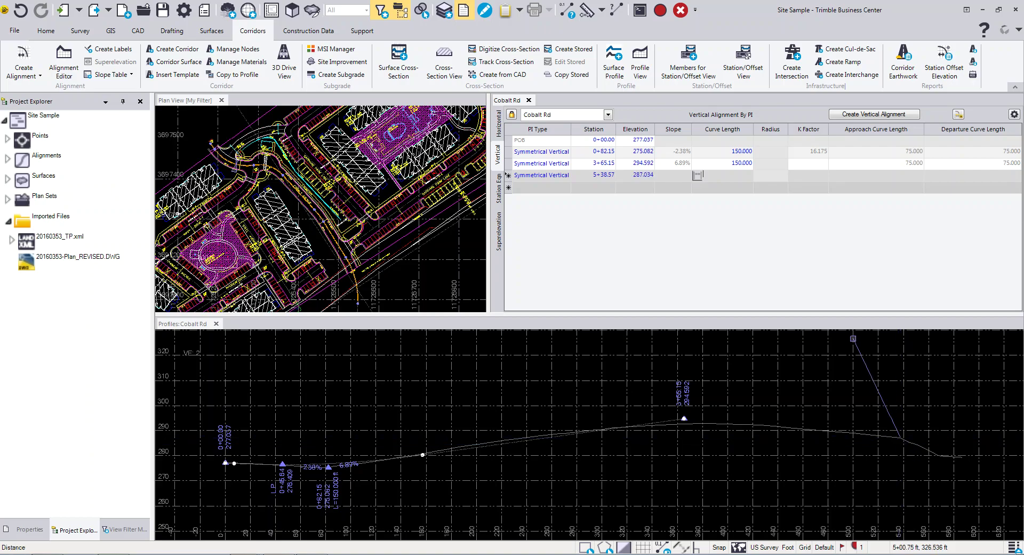
pyautogui.write('50')
pyautogui.press('Return')
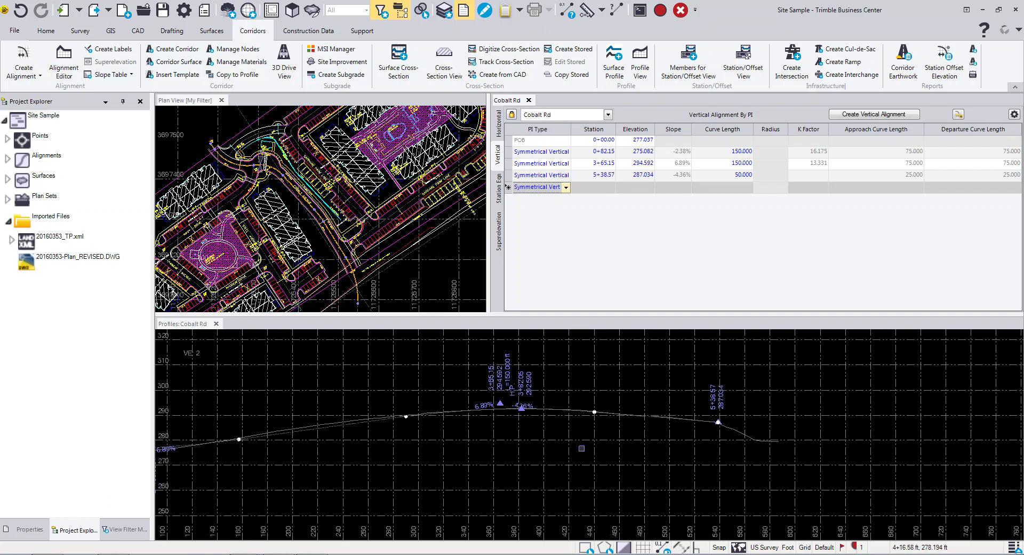
pyautogui.scroll(3, 755, 439)
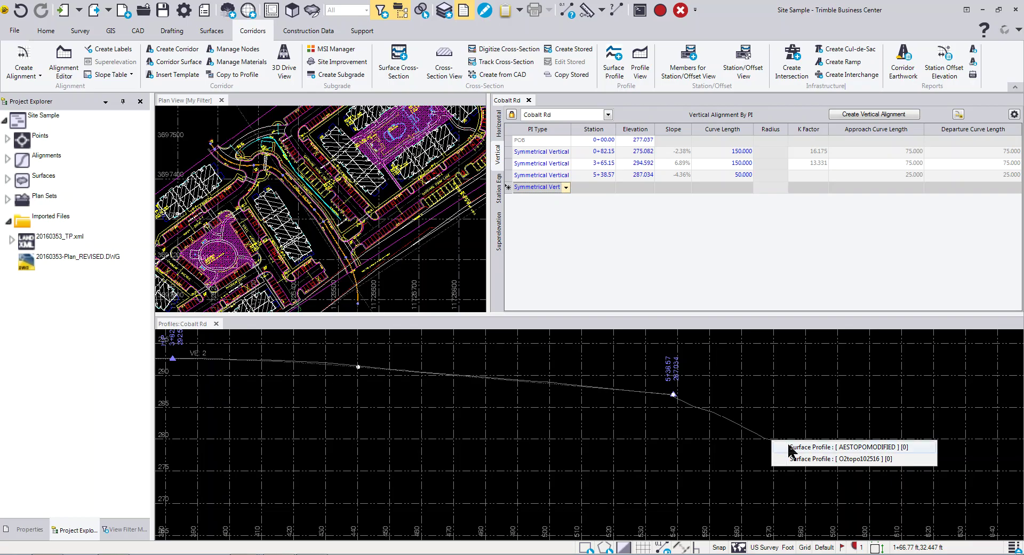
# Add an end PI row at station 5+86.88 picked in the profile
pyautogui.click(615, 201)
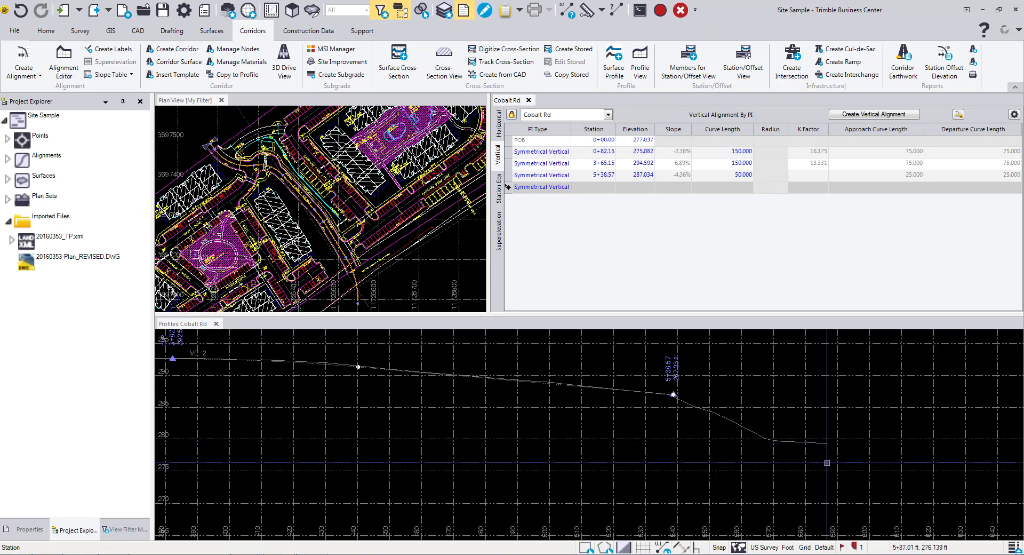
pyautogui.scroll(3, 196, 161)
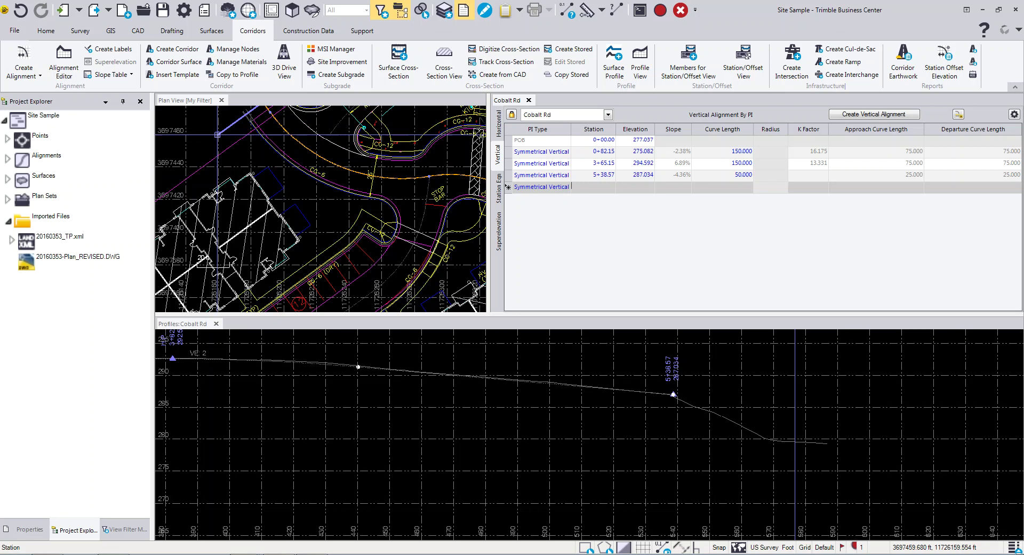
pyautogui.scroll(2, 240, 187)
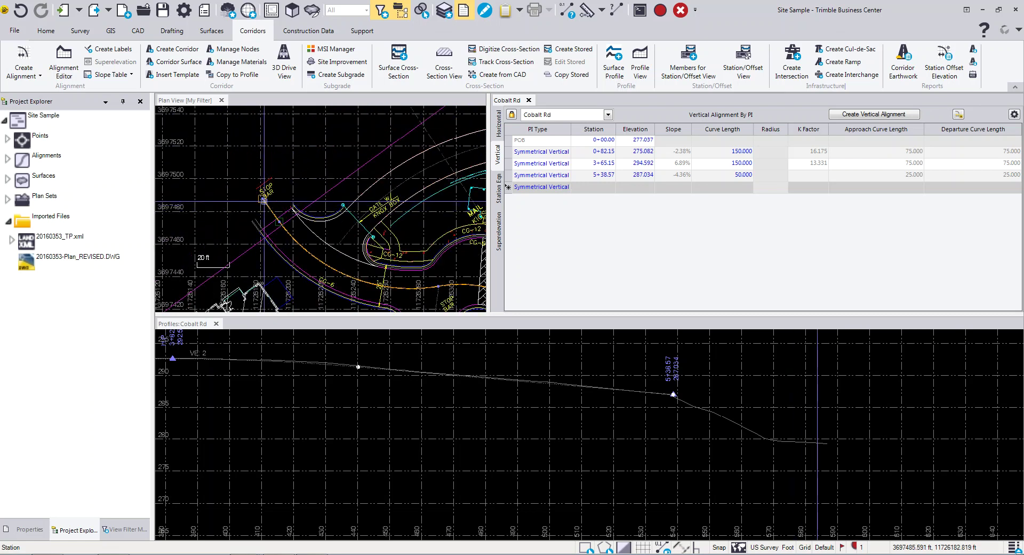
pyautogui.click(269, 203)
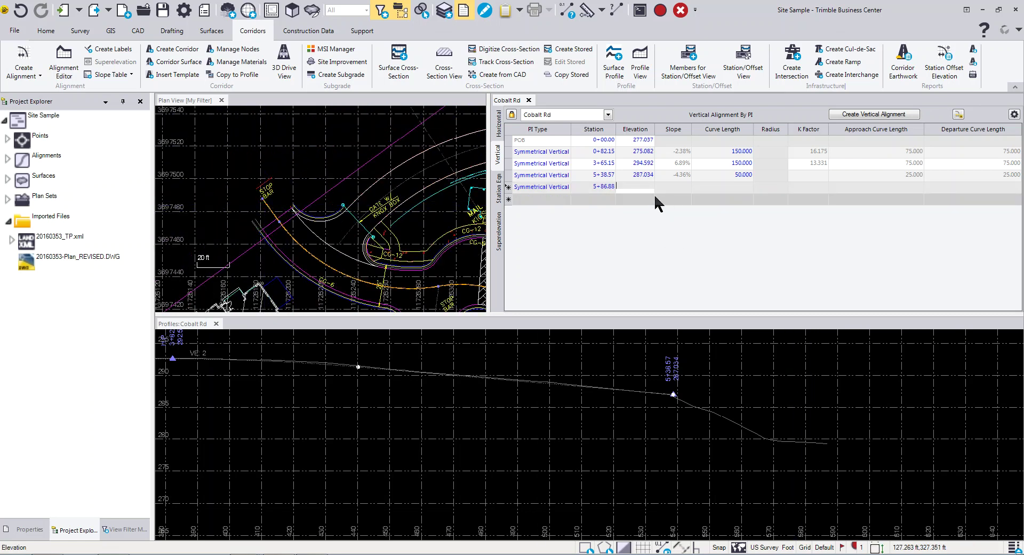
pyautogui.click(827, 445)
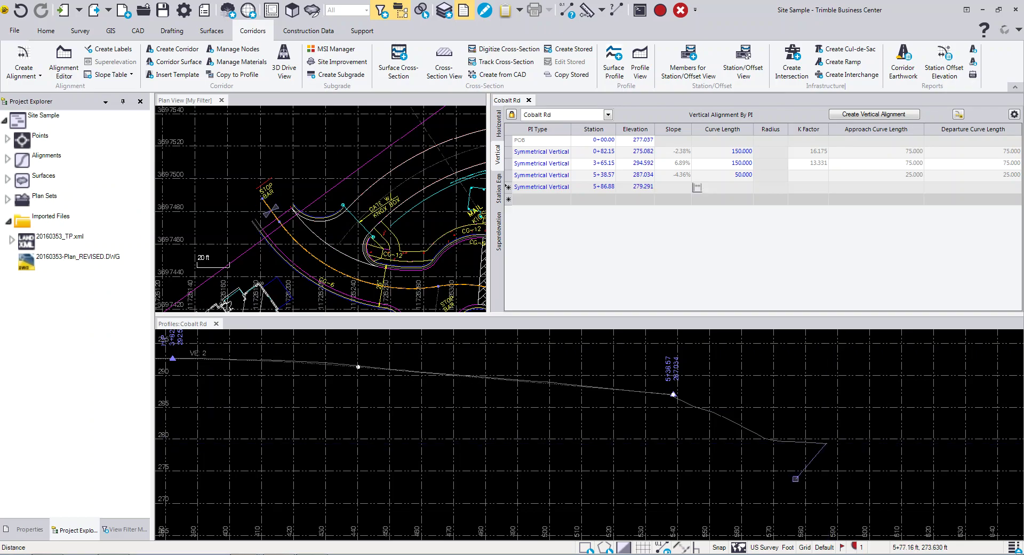
# Take the end PI's elevation 279.291 from the surface at the stop bar point
pyautogui.click(642, 186)
pyautogui.rightClick(235, 189)
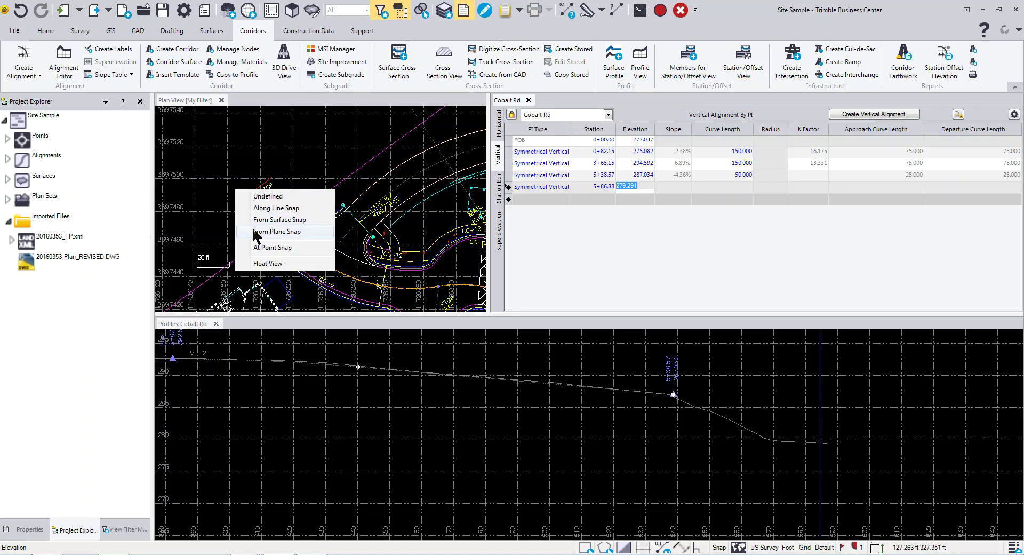
pyautogui.click(278, 219)
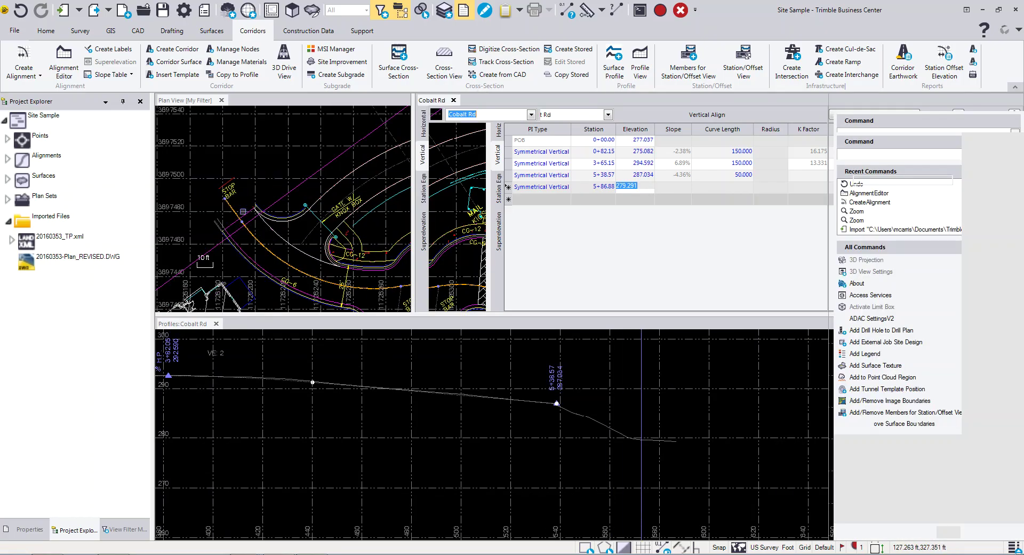
pyautogui.click(856, 179)
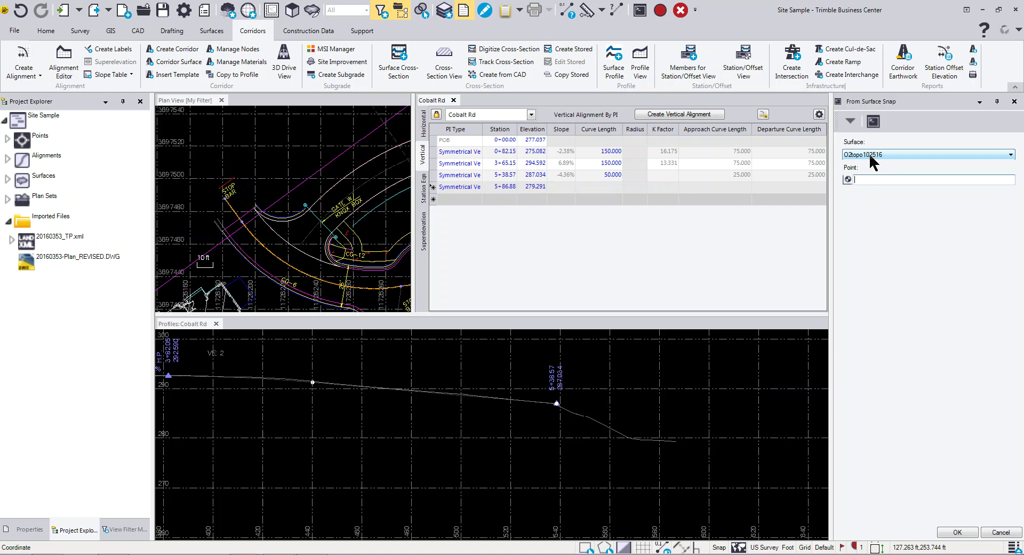
pyautogui.click(223, 203)
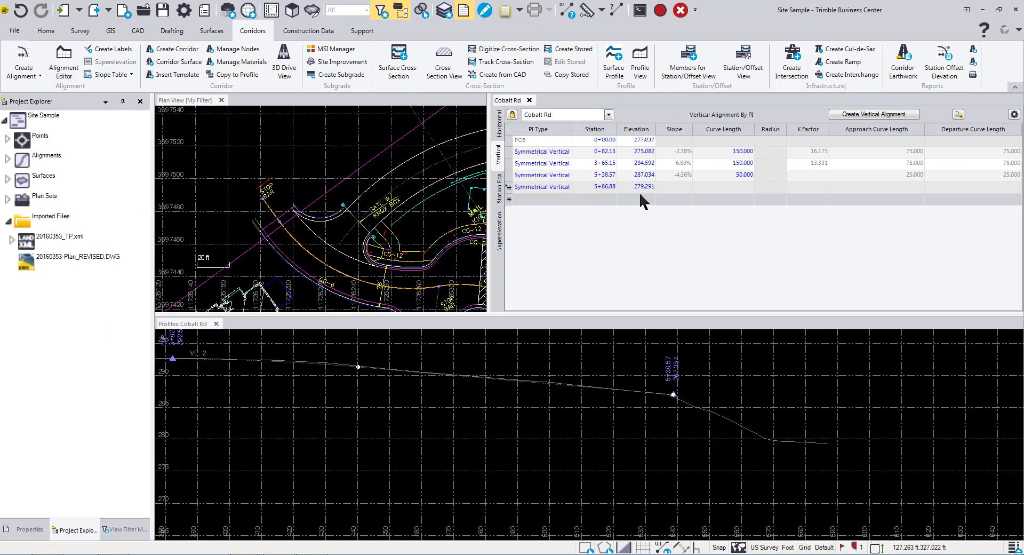
pyautogui.click(676, 187)
# Change the 5+86.88 PI type to Grade Break, ending on a −16.03% grade
pyautogui.click(559, 191)
pyautogui.click(568, 189)
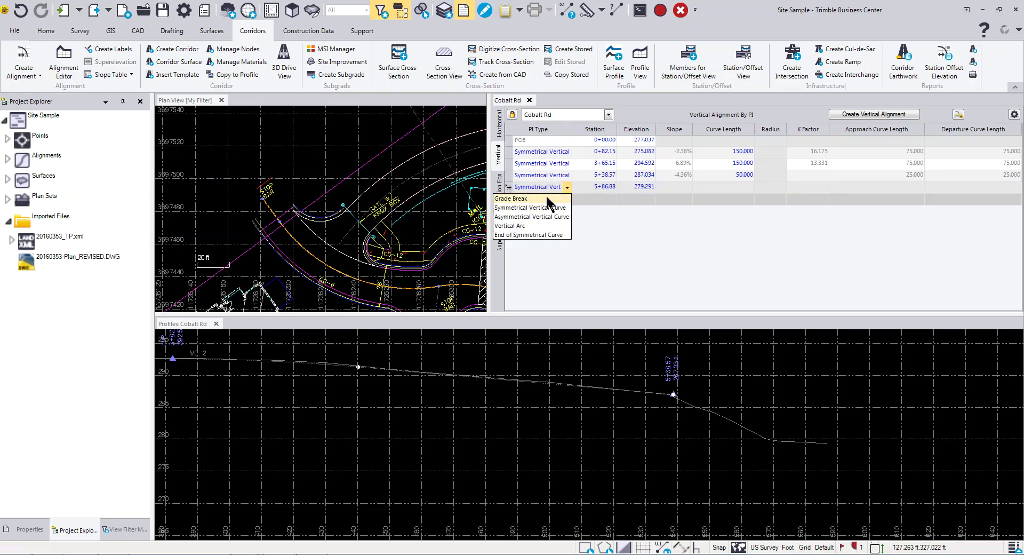
pyautogui.click(545, 197)
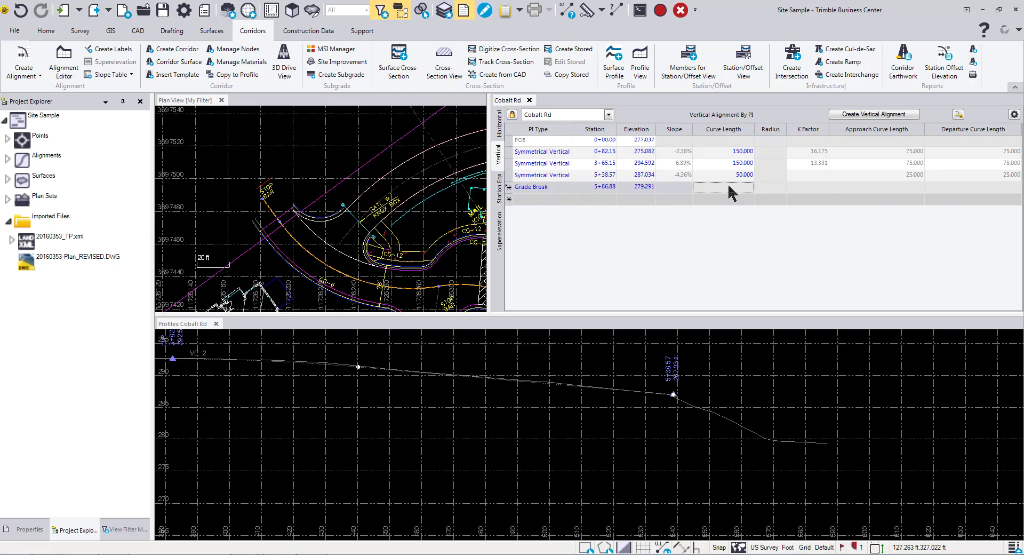
pyautogui.click(779, 186)
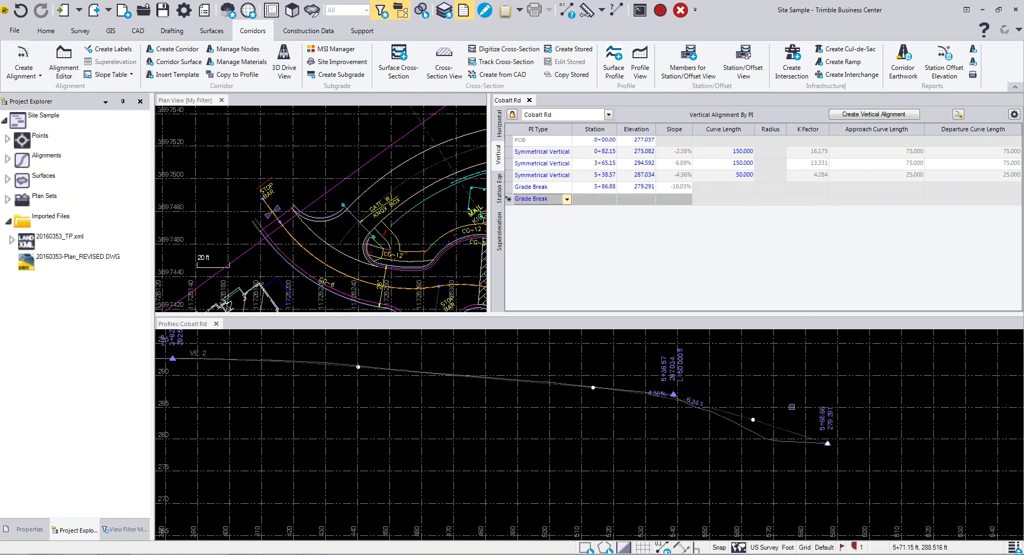
pyautogui.scroll(-4, 739, 480)
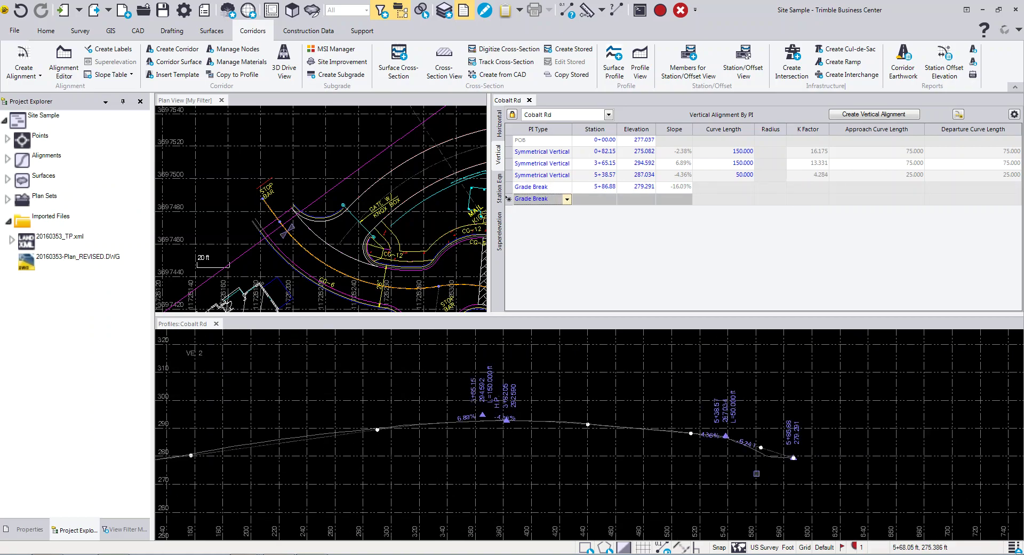
pyautogui.scroll(-3, 738, 480)
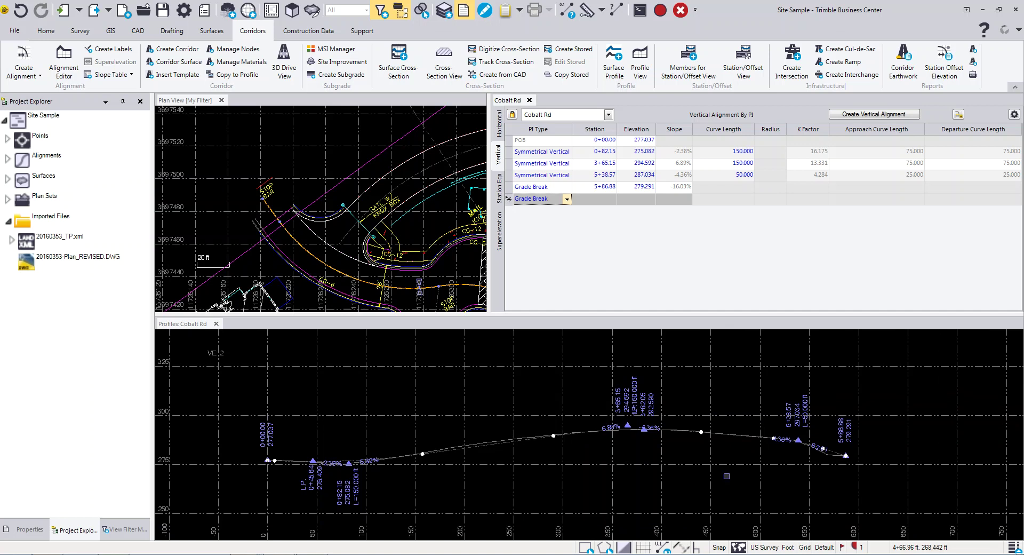